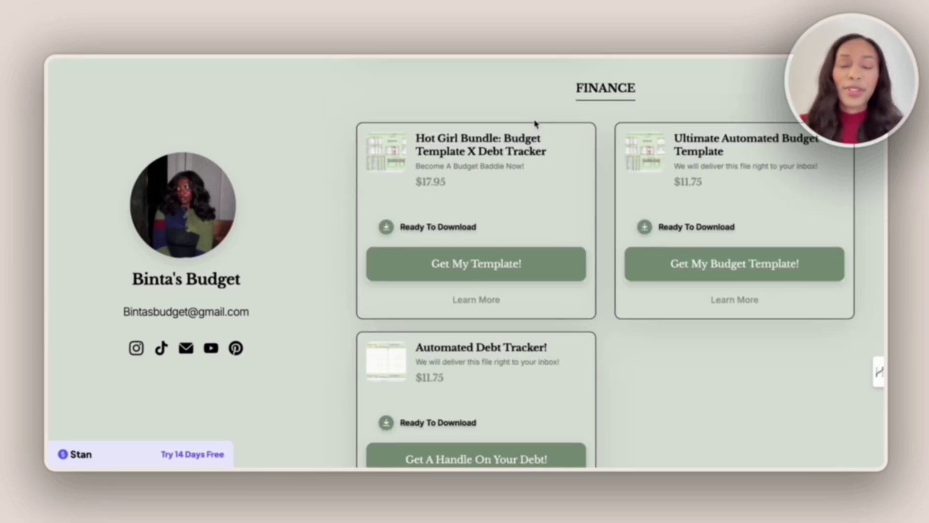
- Scroll past the budgeting store's FINANCE and EBOOKS sections to reach the done-for-you services store
{"action": "scroll", "coordinate": [535, 123], "scroll_direction": "down", "scroll_amount": 1}
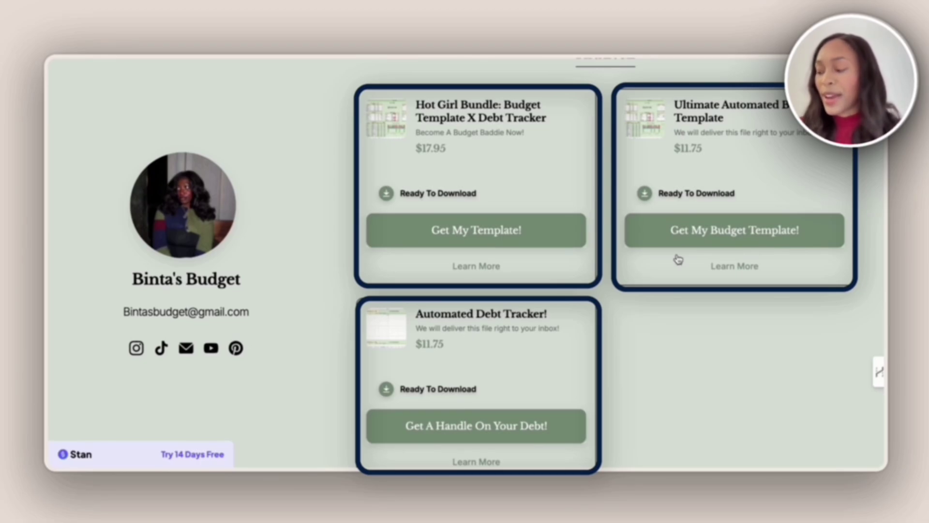
{"action": "scroll", "coordinate": [439, 423], "scroll_direction": "down", "scroll_amount": 1}
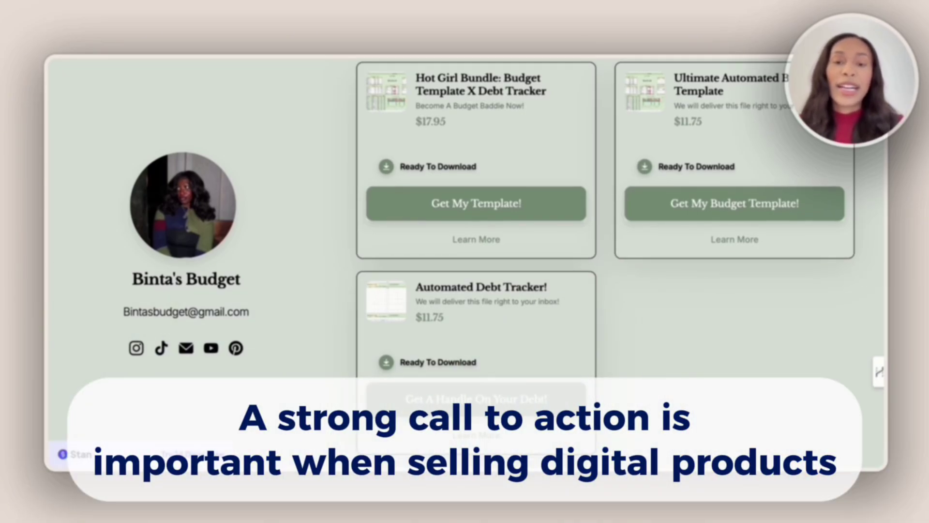
{"action": "scroll", "coordinate": [438, 423], "scroll_direction": "down", "scroll_amount": 10}
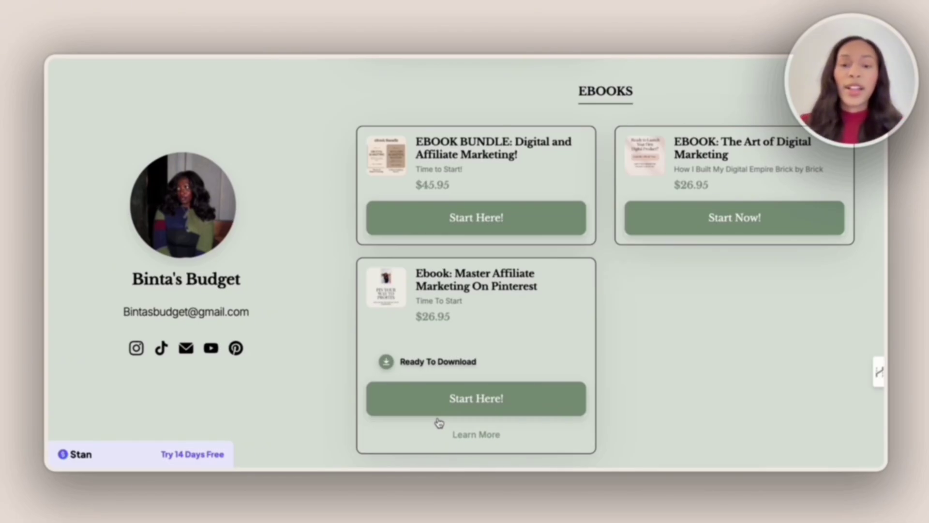
{"action": "scroll", "coordinate": [439, 423], "scroll_direction": "down", "scroll_amount": 7}
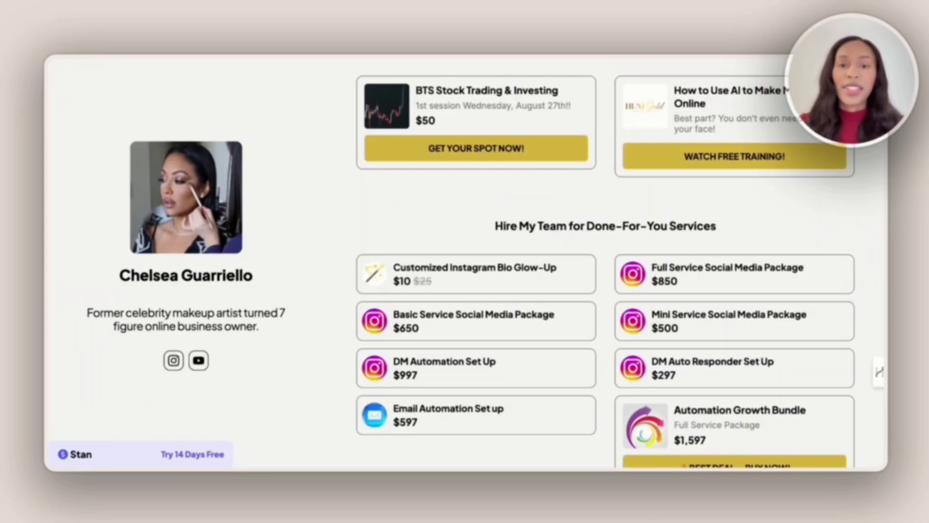
- Scroll down the course creator's store to its course offers
{"action": "scroll", "coordinate": [734, 229], "scroll_direction": "down", "scroll_amount": 2}
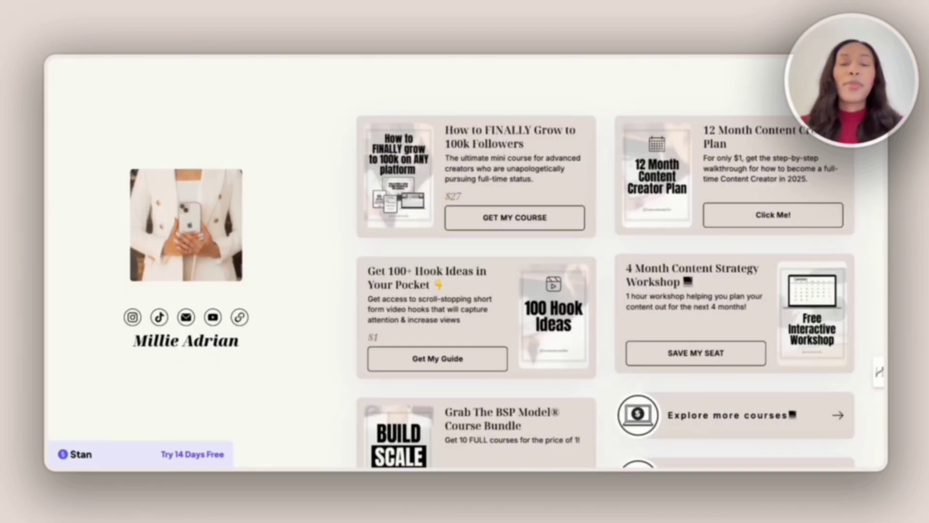
{"action": "scroll", "coordinate": [435, 226], "scroll_direction": "down", "scroll_amount": 1}
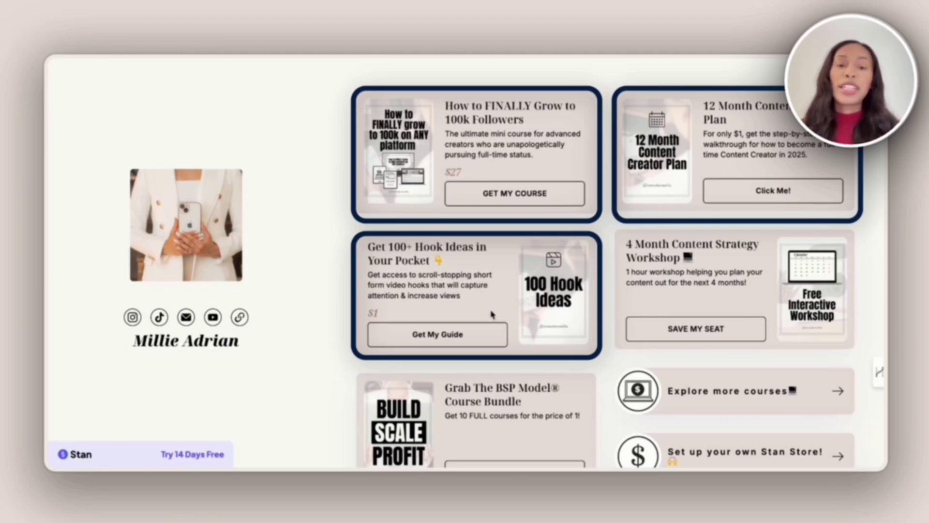
{"action": "scroll", "coordinate": [477, 425], "scroll_direction": "down", "scroll_amount": 1}
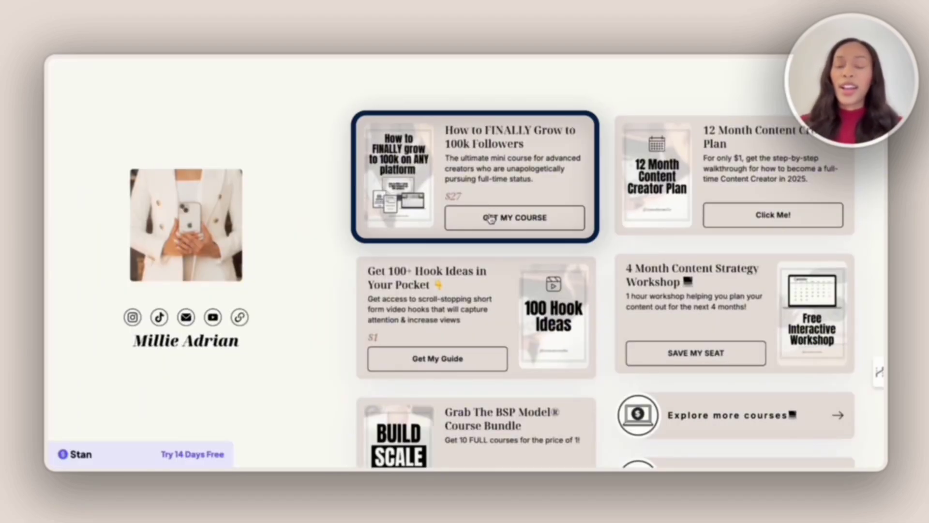
- Preview the followers course checkout via GET MY COURSE, then return to the store page
{"action": "left_click", "coordinate": [492, 219]}
{"action": "scroll", "coordinate": [489, 217], "scroll_direction": "up", "scroll_amount": 3}
{"action": "scroll", "coordinate": [489, 216], "scroll_direction": "down", "scroll_amount": 5}
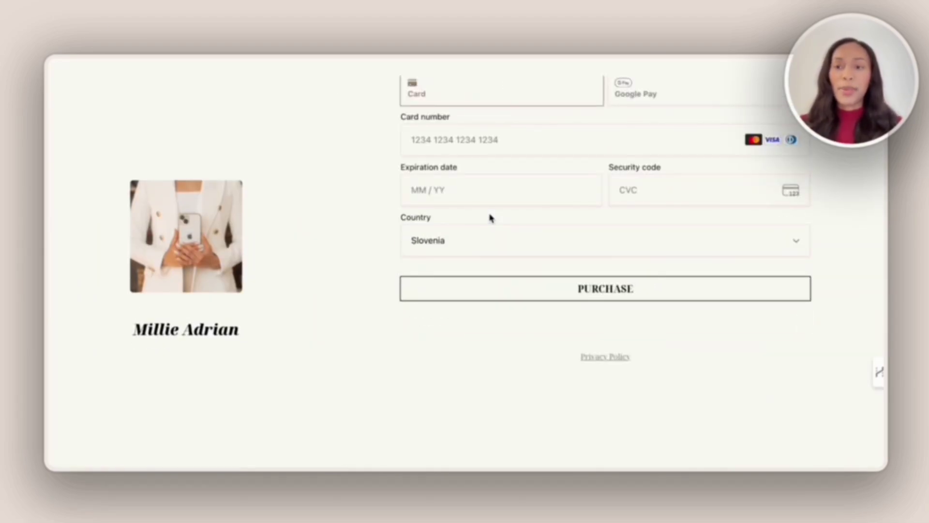
{"action": "scroll", "coordinate": [489, 216], "scroll_direction": "up", "scroll_amount": 2}
{"action": "key", "text": "alt+Left"}
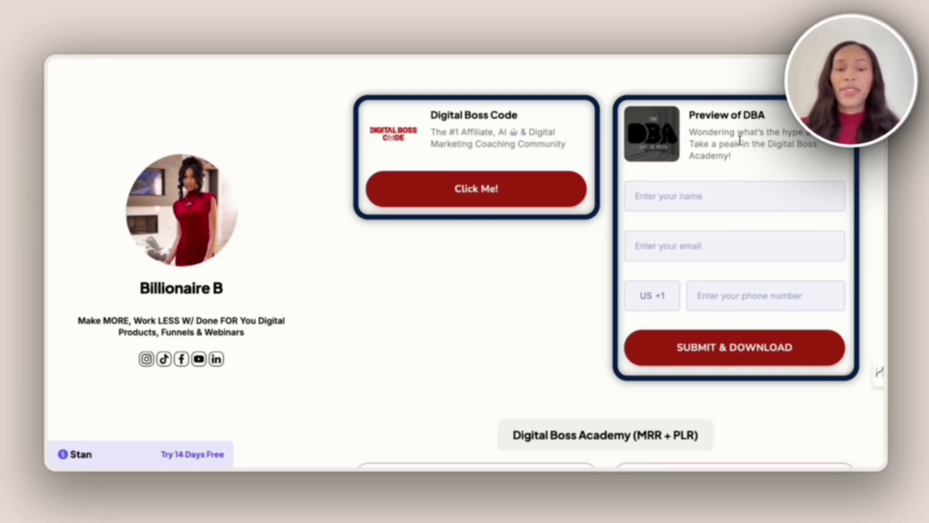
- Scroll down to the My Top Picks for Digital Growth & Income section with Skool and HighLevel links
{"action": "scroll", "coordinate": [481, 183], "scroll_direction": "down", "scroll_amount": 10}
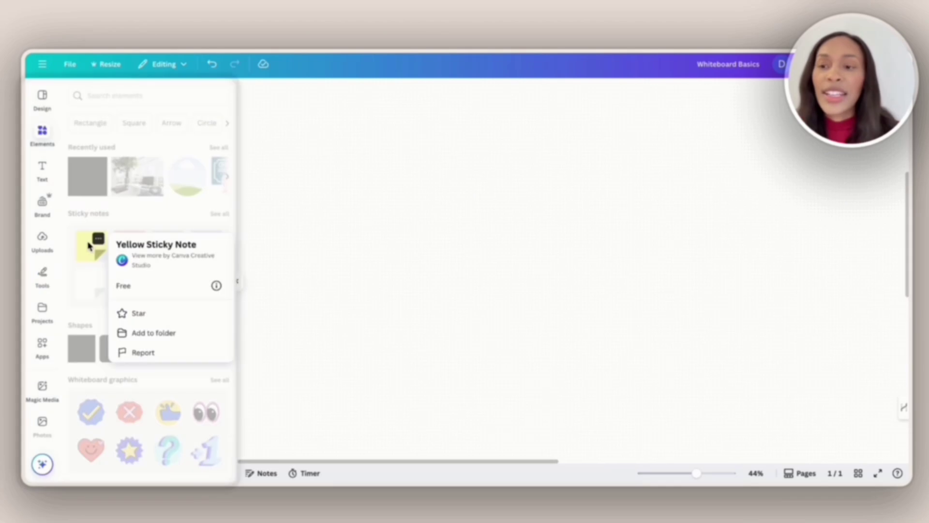
- Add an enlarged yellow sticky note with the pasted Join My Community section details
{"action": "left_click", "coordinate": [91, 257]}
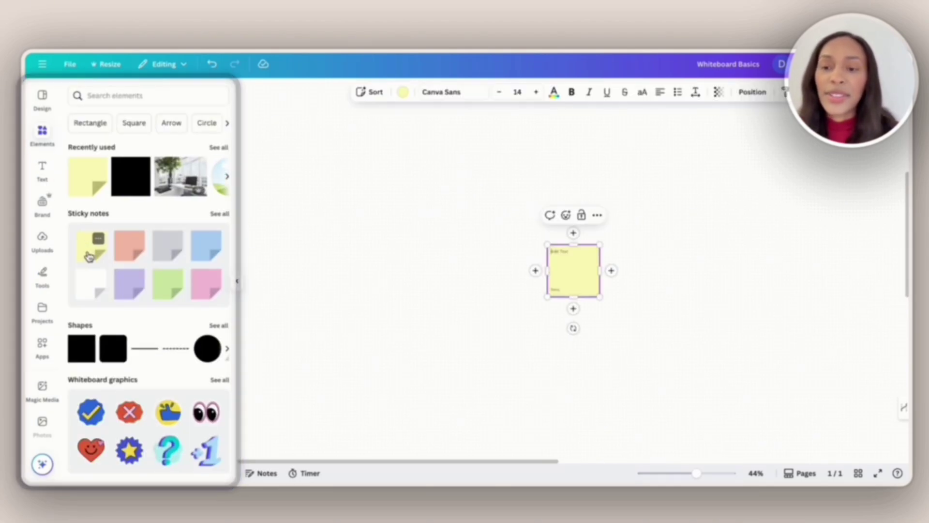
{"action": "left_click_drag", "start_coordinate": [545, 245], "coordinate": [493, 226]}
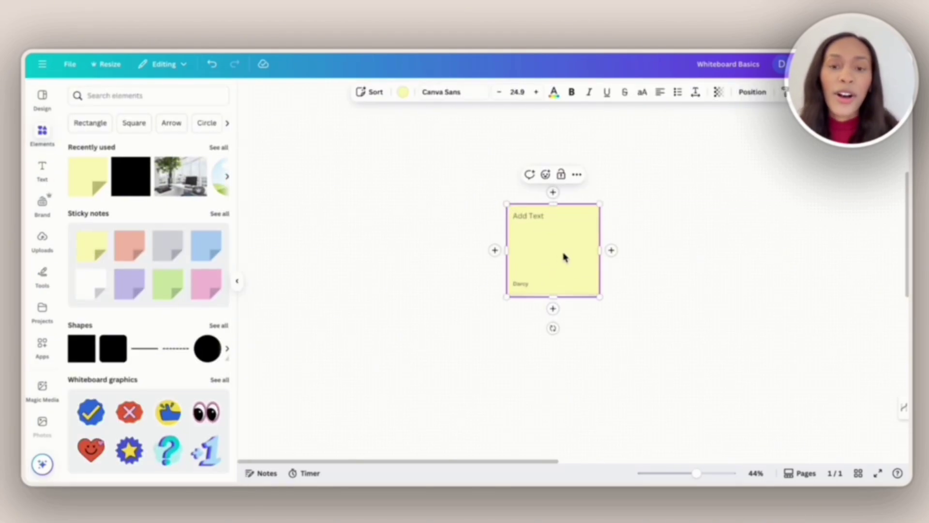
{"action": "left_click", "coordinate": [508, 191]}
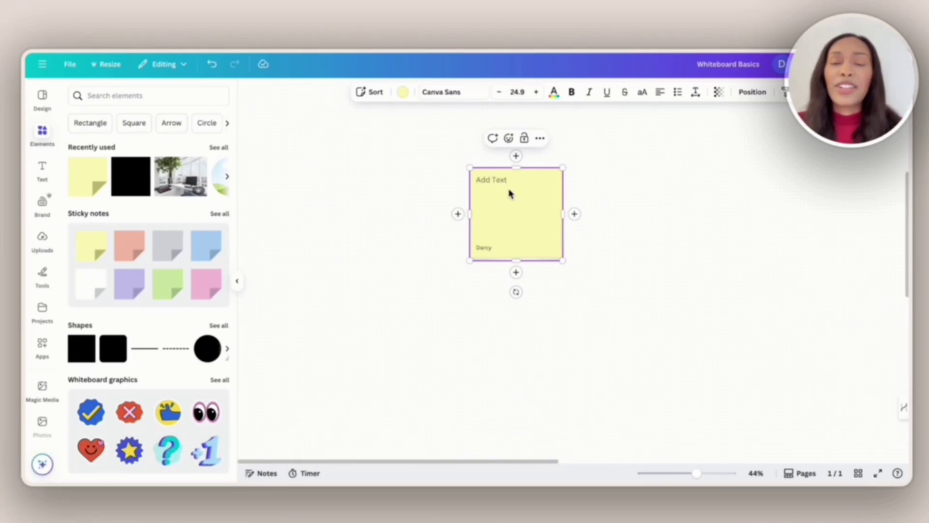
{"action": "type", "text": "Join My Community  Name Email"}
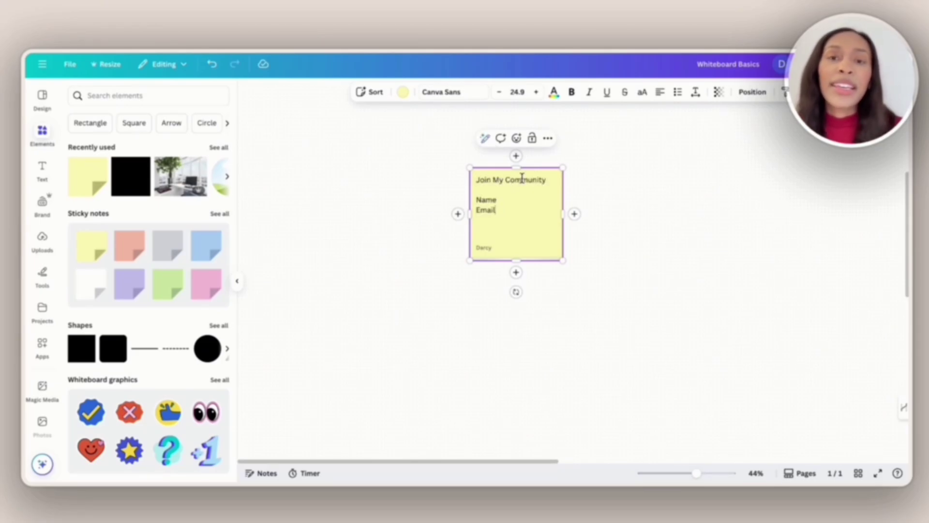
{"action": "type", "text": "Description - Supportive space to bring your ideas to life"}
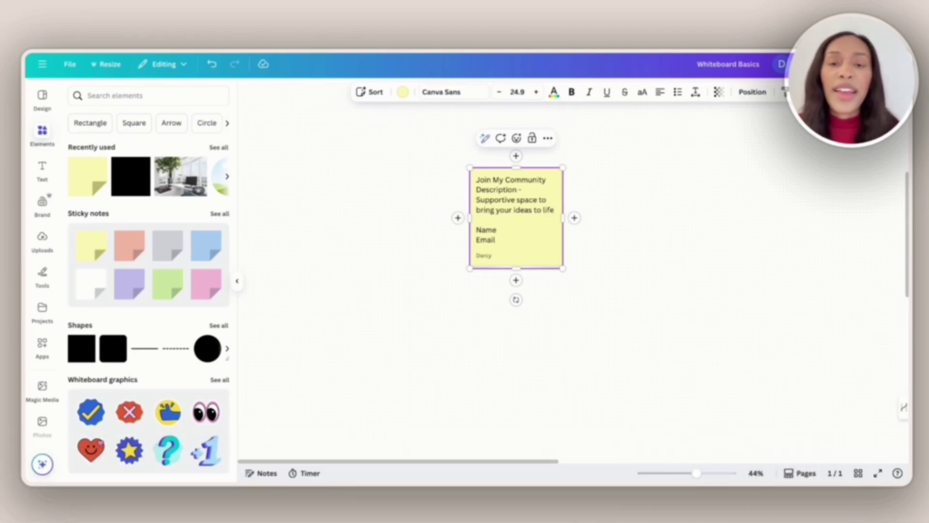
- Add a pink note below it listing business set-up items like virtual office, bank account, website and domain
{"action": "left_click", "coordinate": [129, 244]}
{"action": "left_click_drag", "start_coordinate": [562, 265], "coordinate": [500, 349]}
{"action": "double_click", "coordinate": [472, 342]}
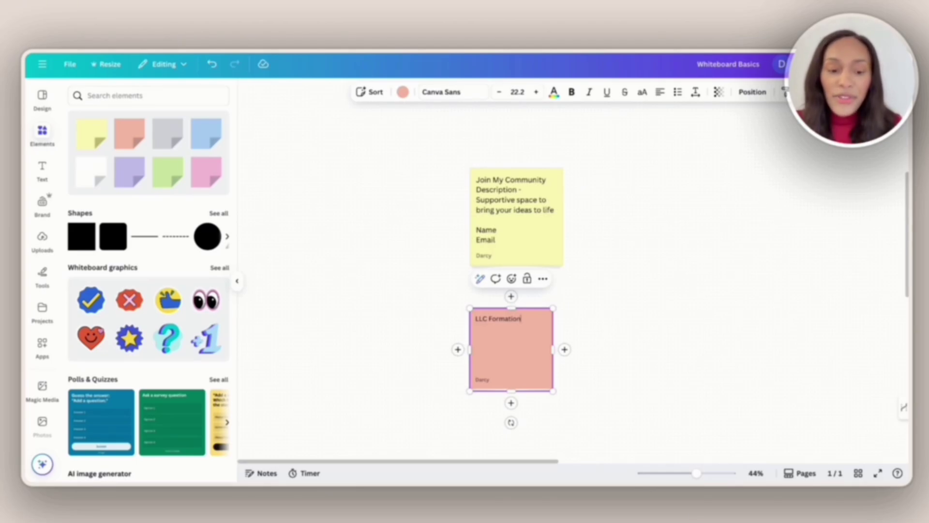
{"action": "type", "text": "Virtua"}
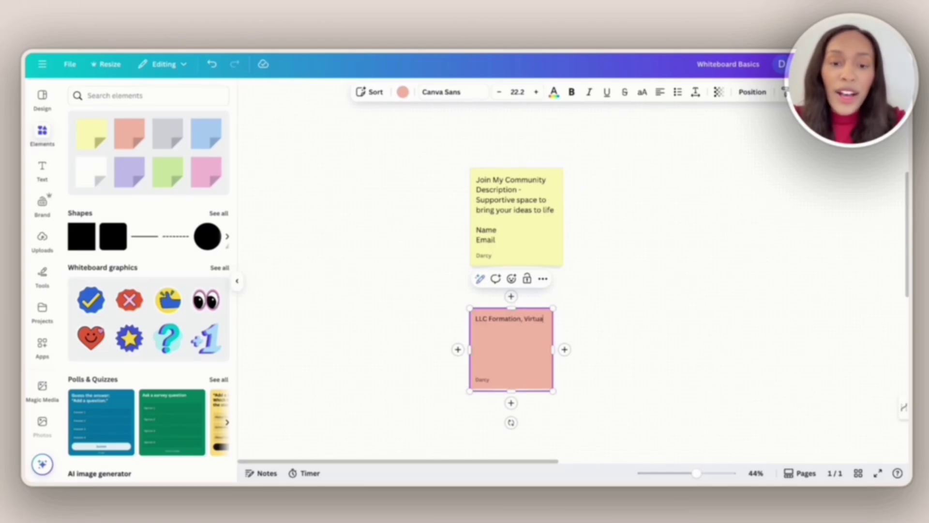
{"action": "type", "text": "l Clfice Provider, Busines"}
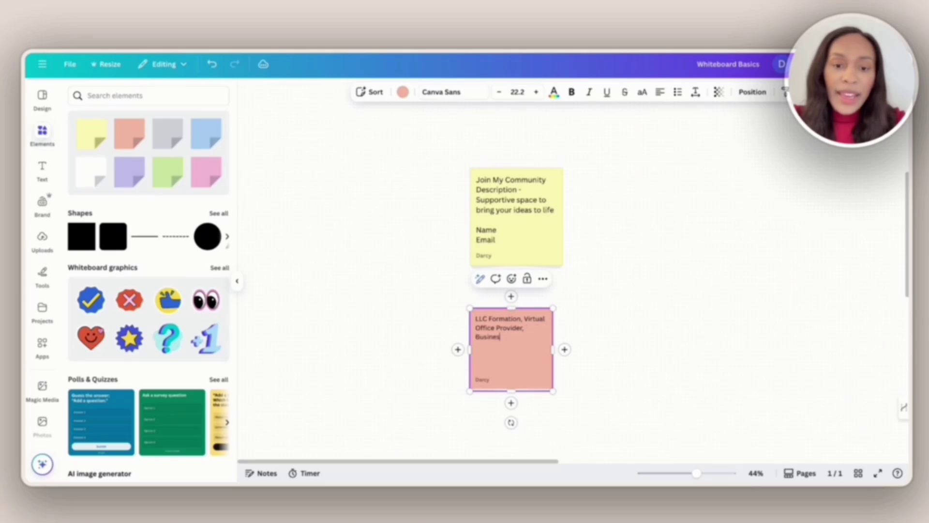
{"action": "type", "text": "s Bank Account, Business Website, Business Domain & Email,"}
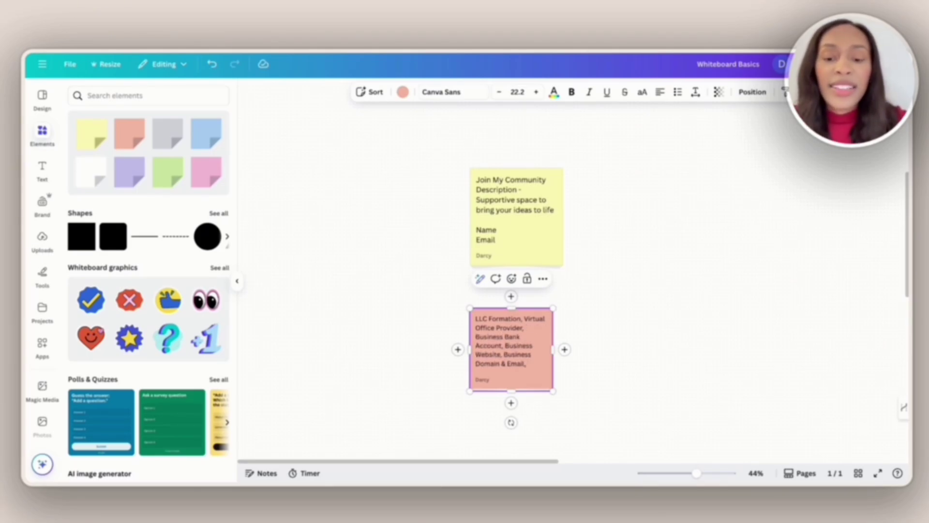
{"action": "type", "text": "& Business Phone Number"}
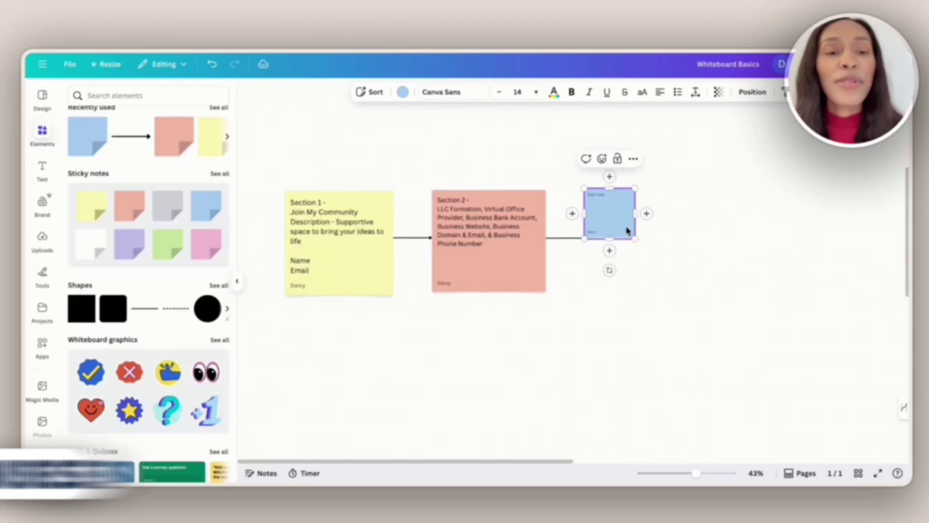
- Enlarge the blue note and finish the Done For You Courses, Consultations and Freebies notes
{"action": "left_click_drag", "start_coordinate": [633, 237], "coordinate": [701, 287]}
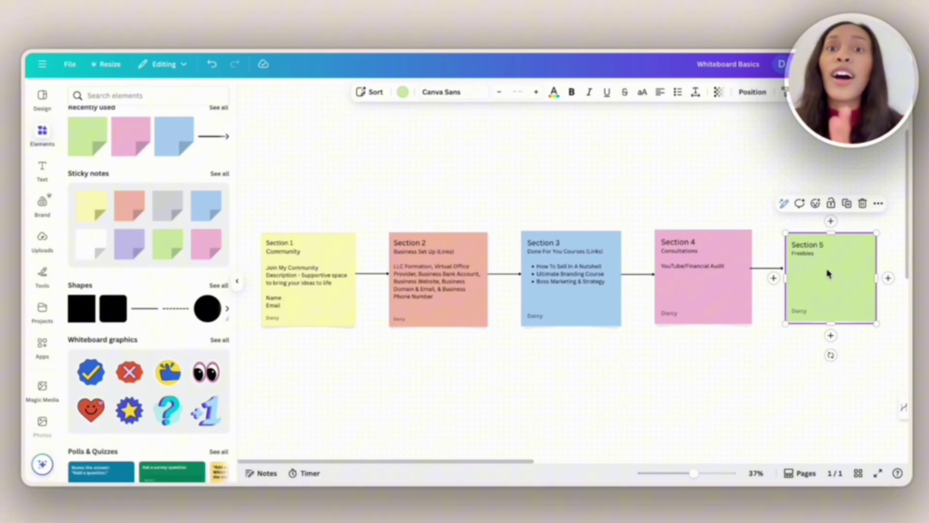
{"action": "left_click", "coordinate": [734, 376]}
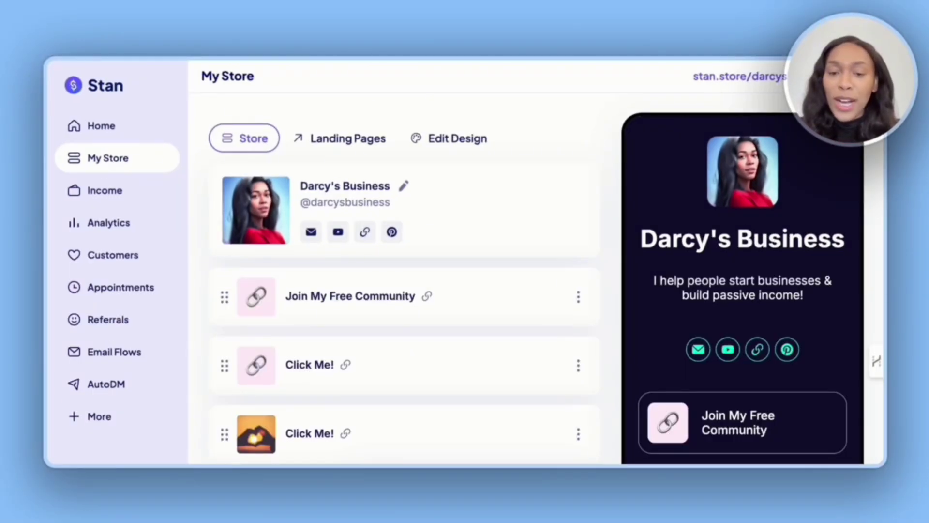
- Switch the store design to the light-blue Minima theme with Inter font and save it
{"action": "left_click", "coordinate": [458, 138]}
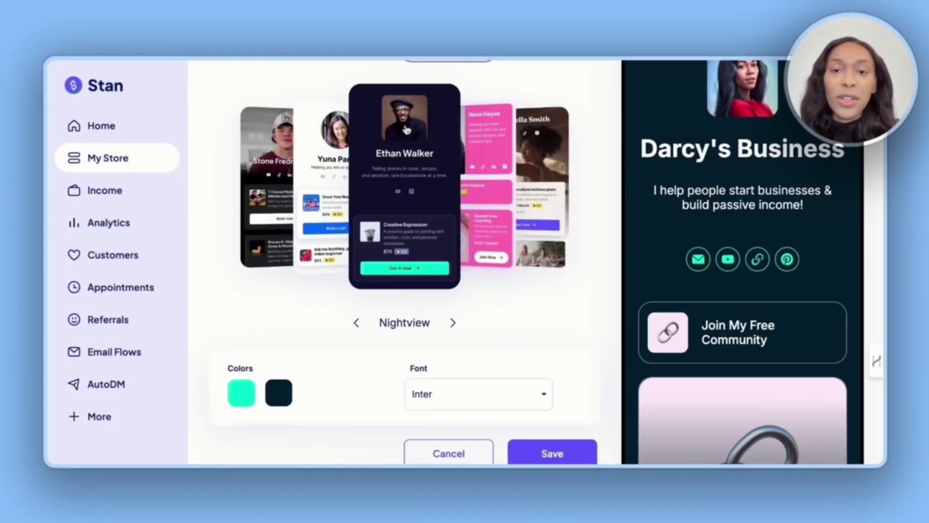
{"action": "scroll", "coordinate": [340, 280], "scroll_direction": "down", "scroll_amount": 3}
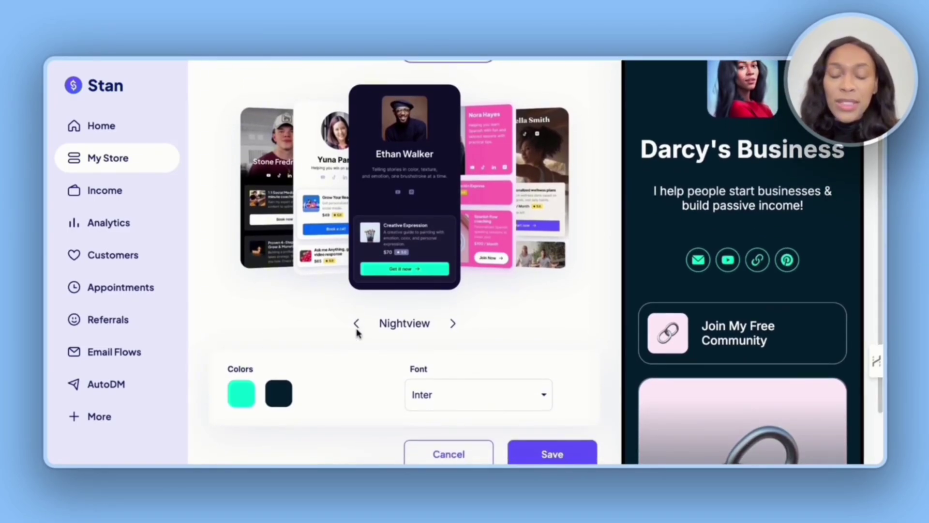
{"action": "left_click", "coordinate": [356, 325]}
{"action": "left_click", "coordinate": [454, 356]}
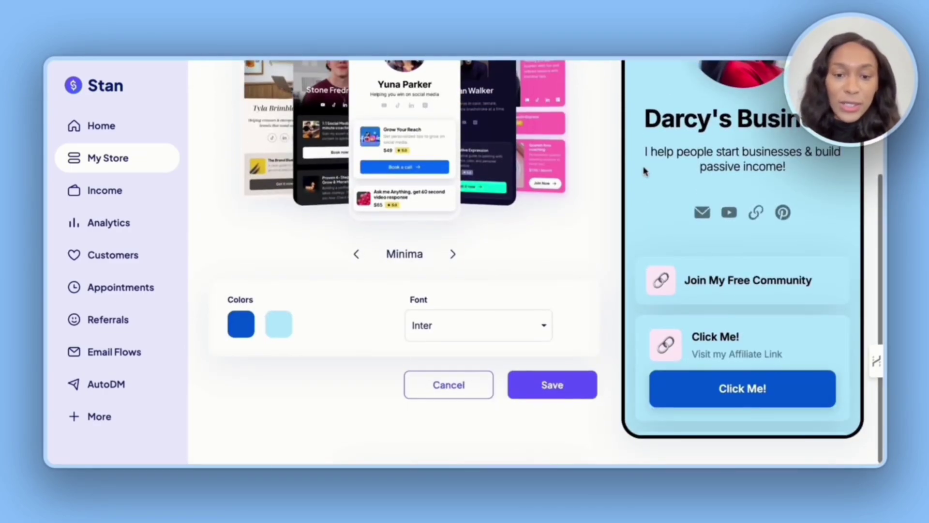
{"action": "left_click", "coordinate": [535, 393]}
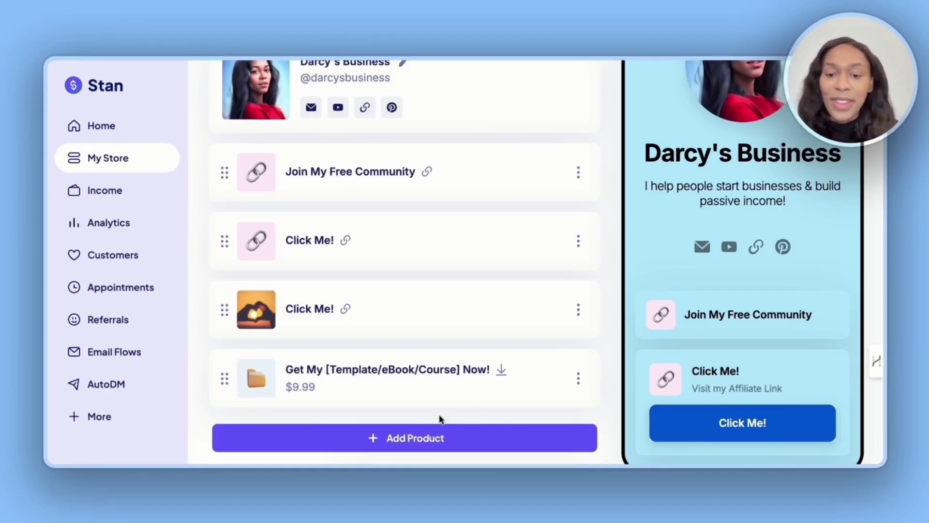
- Start a new product for the Join My FREE Community opt-in from Add Product
{"action": "left_click", "coordinate": [404, 437]}
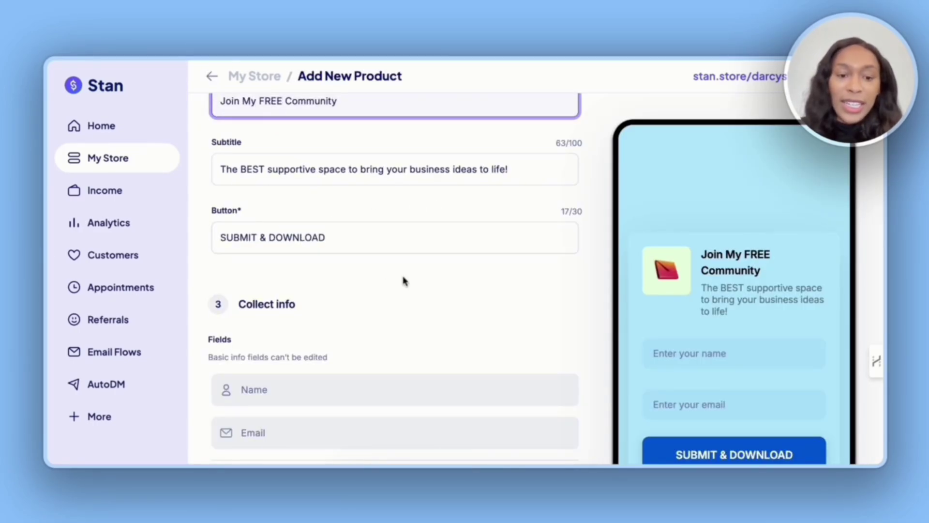
{"action": "scroll", "coordinate": [604, 348], "scroll_direction": "up", "scroll_amount": 2}
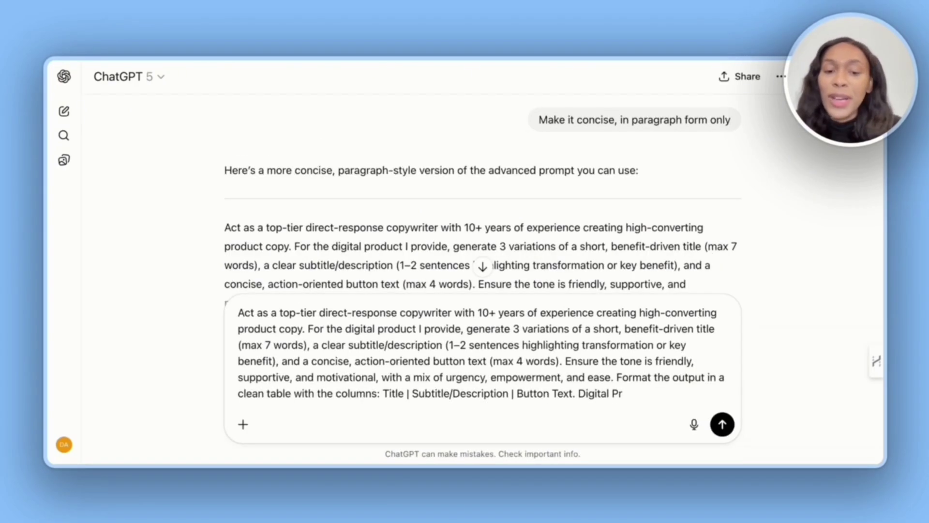
- End the ChatGPT prompt with 'Digital Product: Free Business', correcting the typo
{"action": "type", "text": "rodu"}
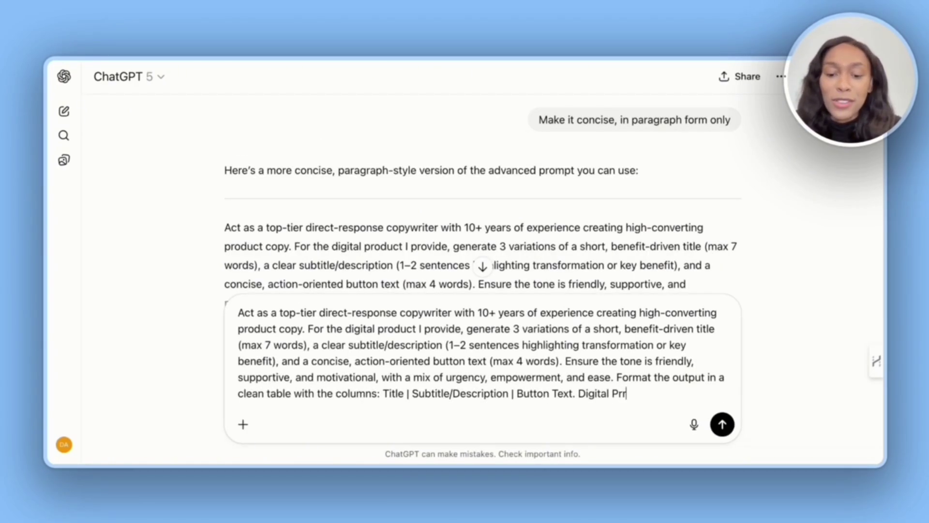
{"action": "key", "text": "BackSpace"}
{"action": "key", "text": "BackSpace"}
{"action": "key", "text": "BackSpace"}
{"action": "key", "text": "BackSpace"}
{"action": "type", "text": "od"}
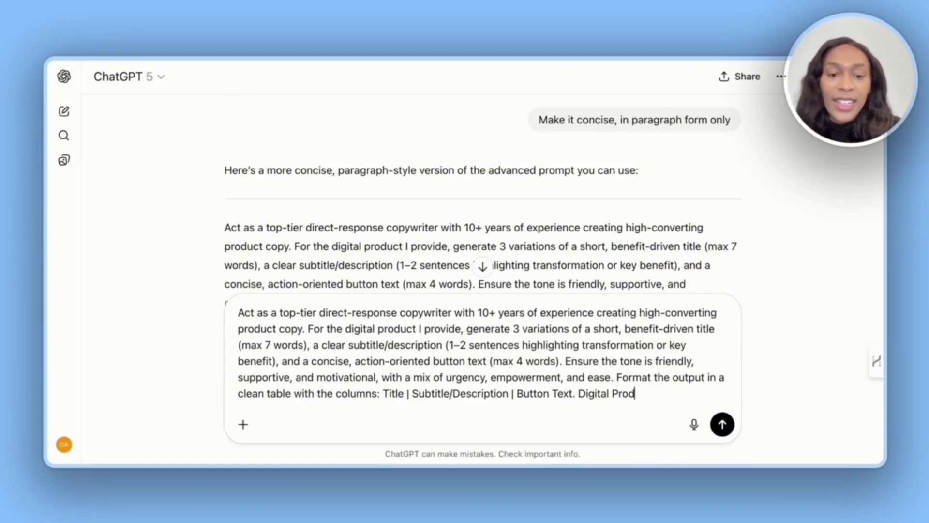
{"action": "type", "text": "uct: Free Business"}
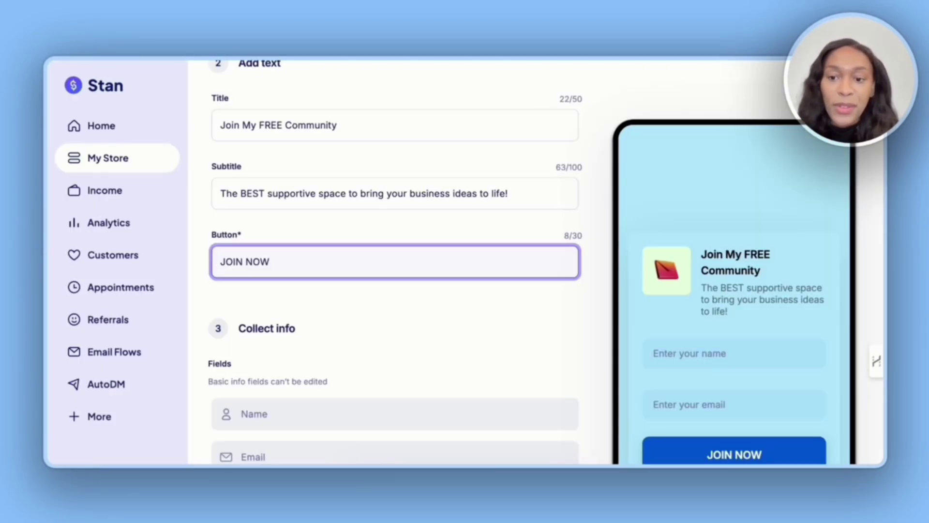
{"action": "scroll", "coordinate": [307, 332], "scroll_direction": "down", "scroll_amount": 3}
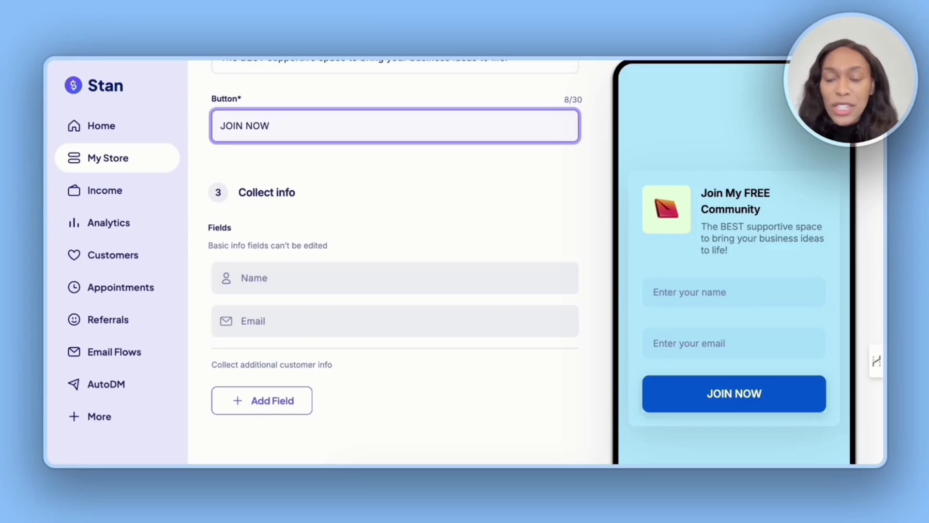
- Check the Add Field customer options without adding one, then open and close the thumbnail image picker
{"action": "left_click", "coordinate": [264, 400]}
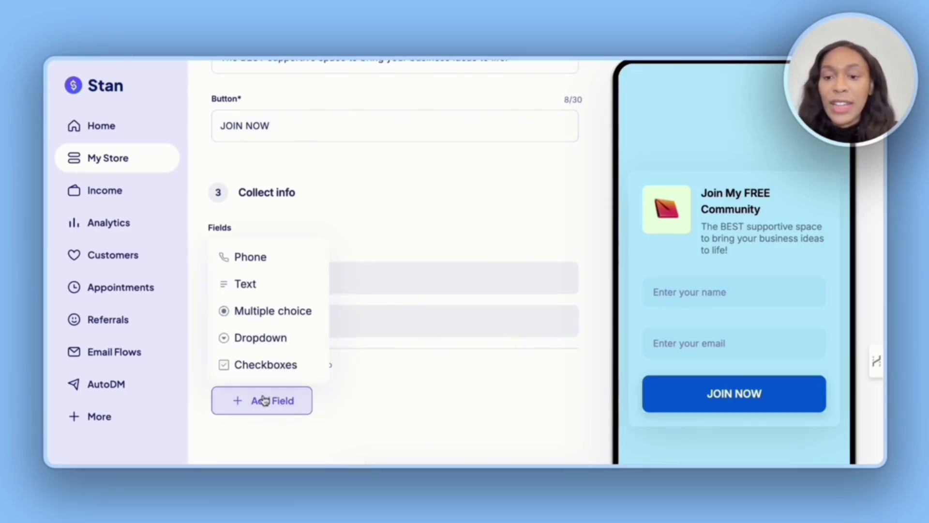
{"action": "left_click", "coordinate": [368, 248]}
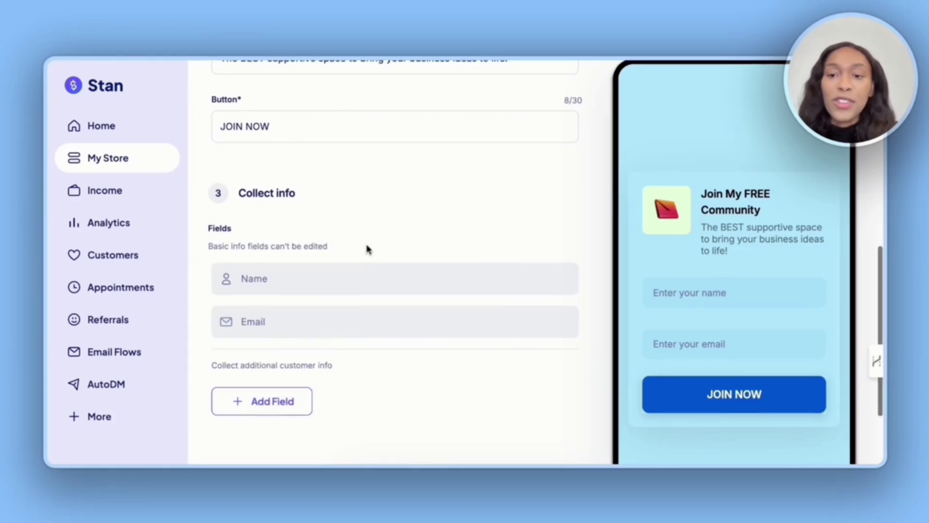
{"action": "scroll", "coordinate": [368, 249], "scroll_direction": "up", "scroll_amount": 4}
{"action": "scroll", "coordinate": [367, 248], "scroll_direction": "up", "scroll_amount": 5}
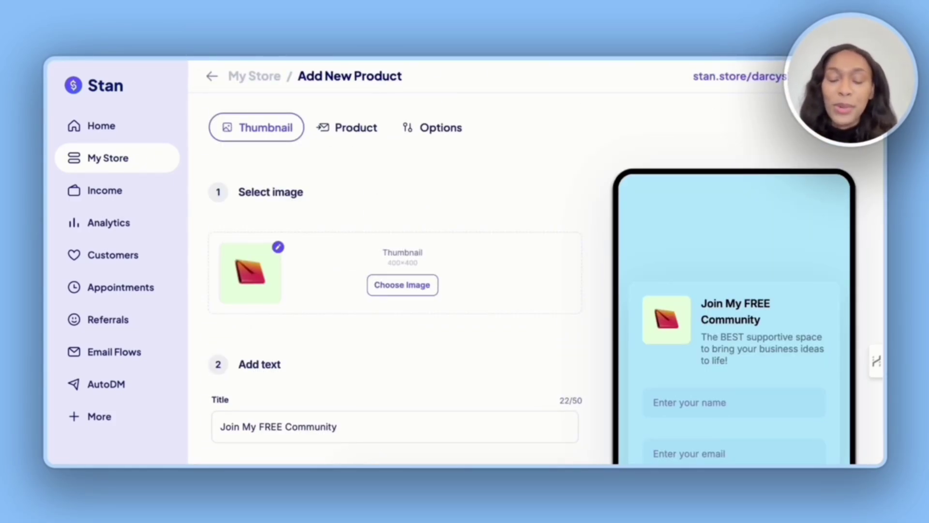
{"action": "left_click", "coordinate": [278, 247]}
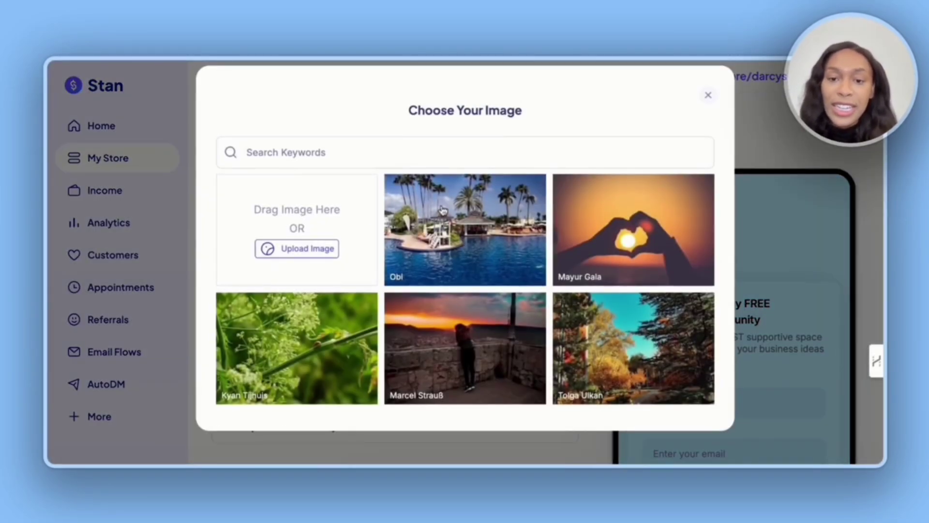
{"action": "left_click", "coordinate": [708, 95]}
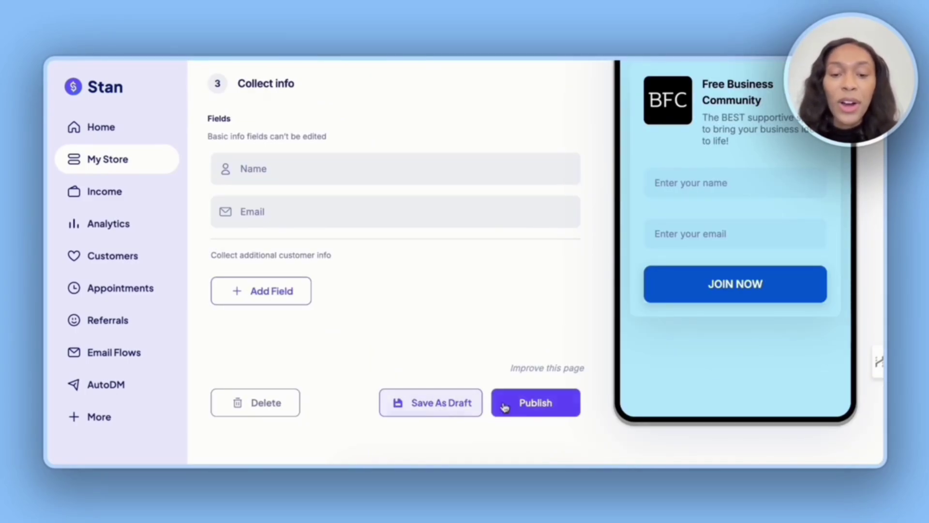
- Scroll the My Store page to check the published Free Business Community item with its BFC thumbnail
{"action": "scroll", "coordinate": [535, 407], "scroll_direction": "up", "scroll_amount": 1}
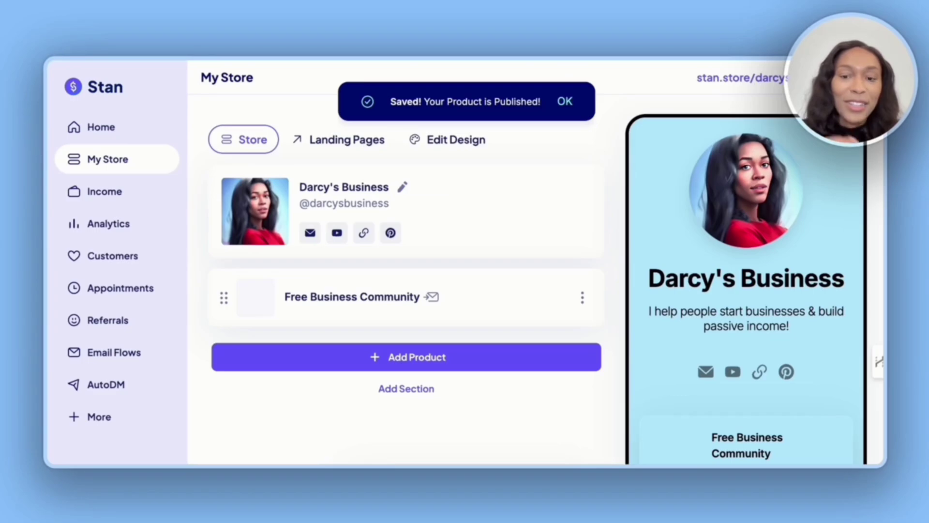
{"action": "scroll", "coordinate": [685, 235], "scroll_direction": "down", "scroll_amount": 4}
{"action": "scroll", "coordinate": [601, 234], "scroll_direction": "up", "scroll_amount": 2}
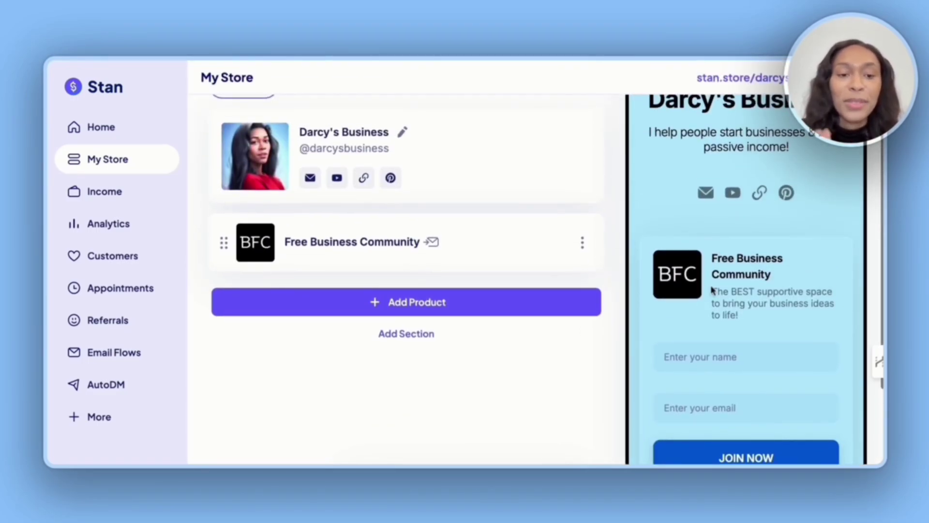
{"action": "scroll", "coordinate": [713, 291], "scroll_direction": "up", "scroll_amount": 2}
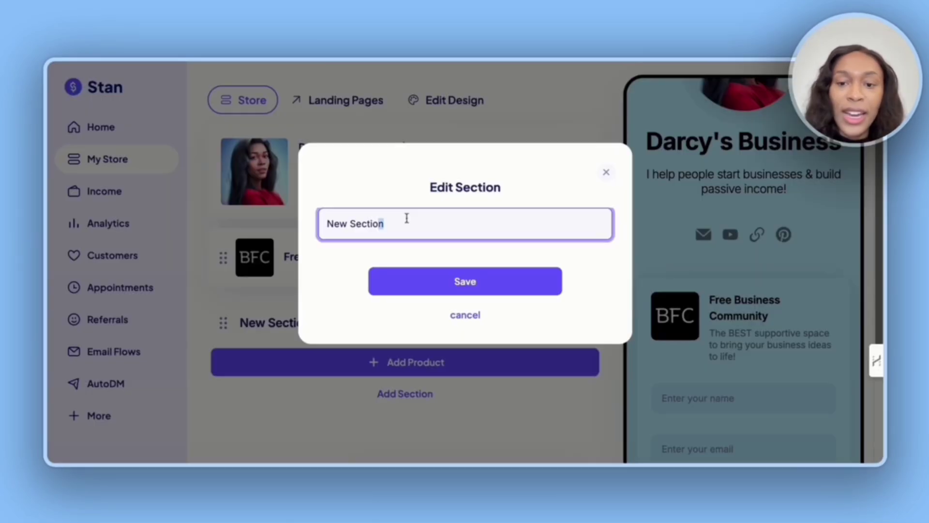
- Clear the default 'New Section' name in the Edit Section dialog so it can become Consultations
{"action": "key", "text": "ctrl+a"}
{"action": "key", "text": "BackSpace"}
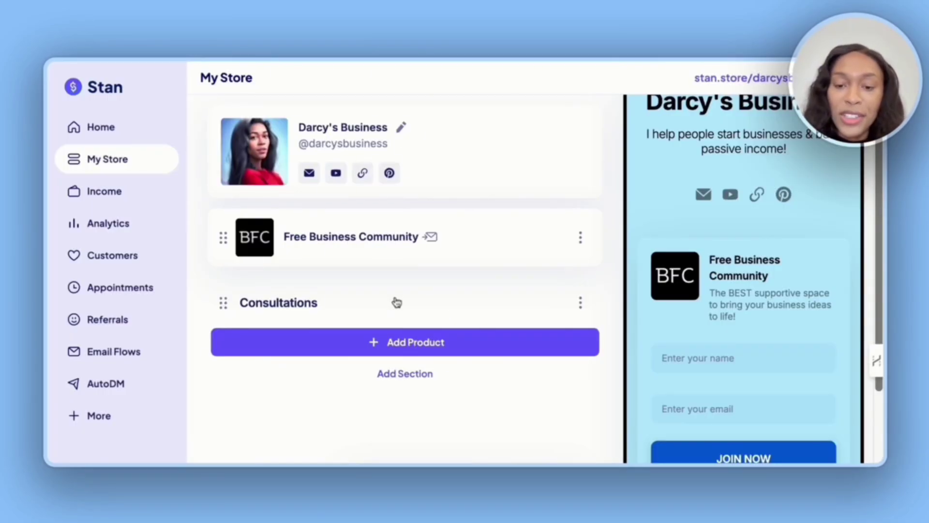
{"action": "scroll", "coordinate": [322, 153], "scroll_direction": "up", "scroll_amount": 2}
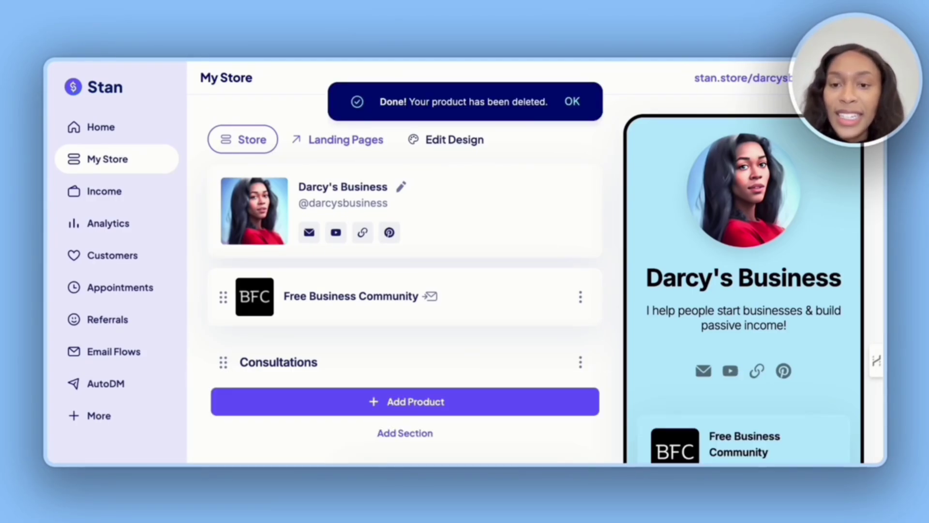
- Go to Landing Pages and create a new page to bring up the product-type chooser
{"action": "left_click", "coordinate": [345, 139]}
{"action": "scroll", "coordinate": [336, 193], "scroll_direction": "down", "scroll_amount": 2}
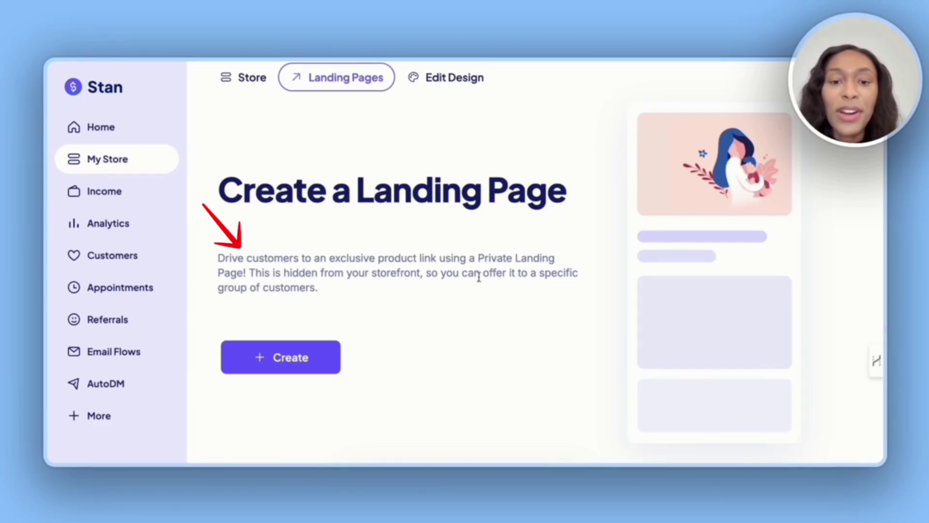
{"action": "left_click", "coordinate": [292, 365]}
{"action": "scroll", "coordinate": [589, 130], "scroll_direction": "down", "scroll_amount": 2}
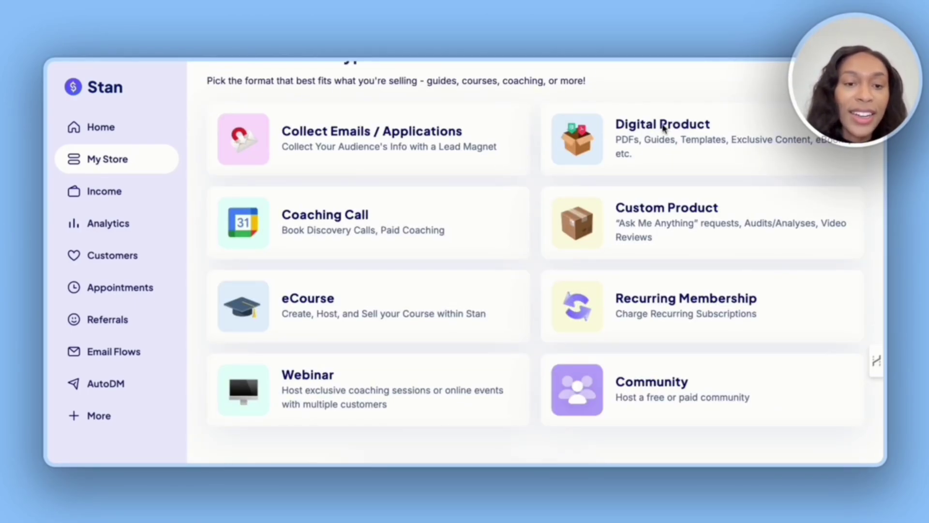
- Choose Digital Product as the new landing page's type
{"action": "left_click", "coordinate": [624, 127]}
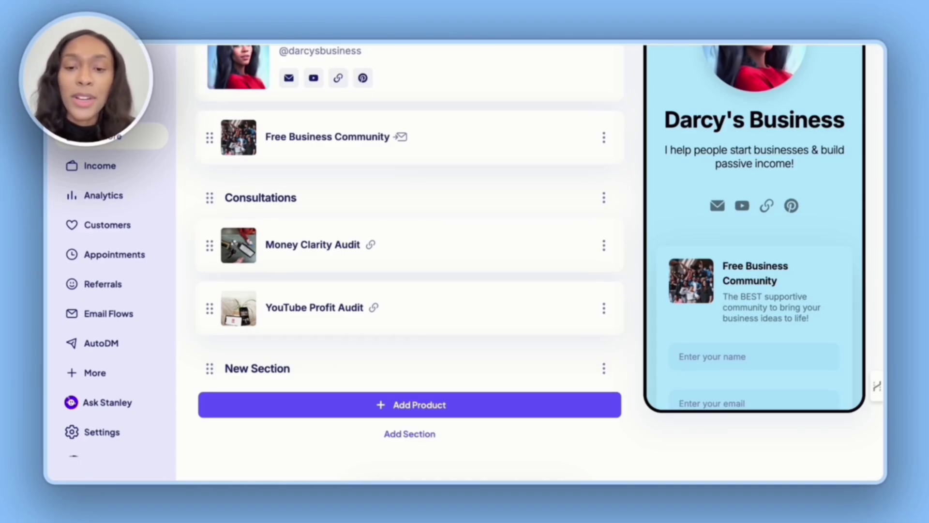
- Add a URL / Media product and paste the Tailor Brands affiliate link as its URL
{"action": "left_click", "coordinate": [407, 406]}
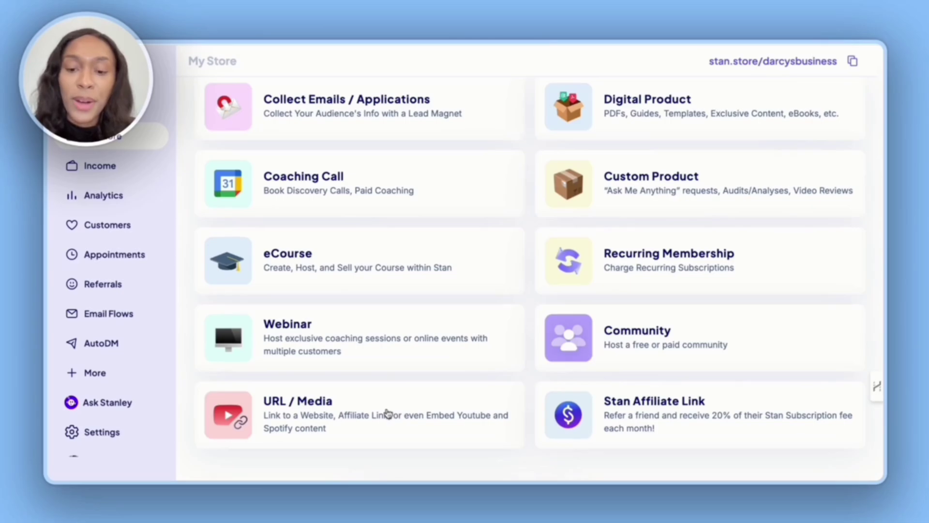
{"action": "left_click", "coordinate": [386, 414]}
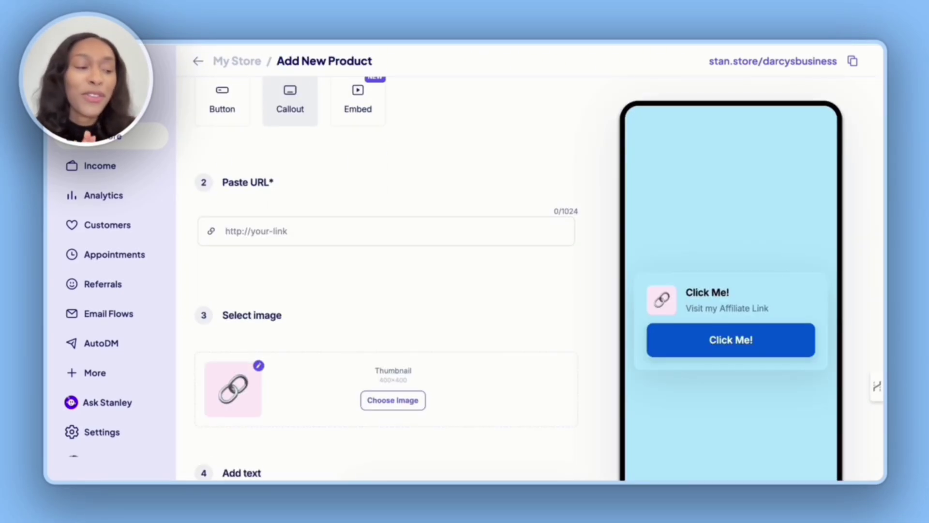
{"action": "left_click", "coordinate": [266, 232]}
{"action": "type", "text": "https://darcysbusiness.me/TailorBrands"}
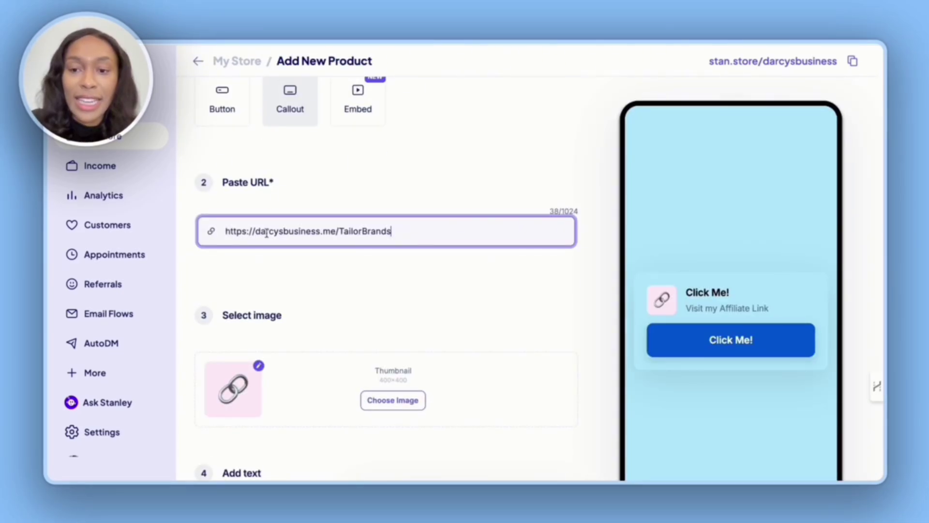
{"action": "scroll", "coordinate": [423, 321], "scroll_direction": "down", "scroll_amount": 3}
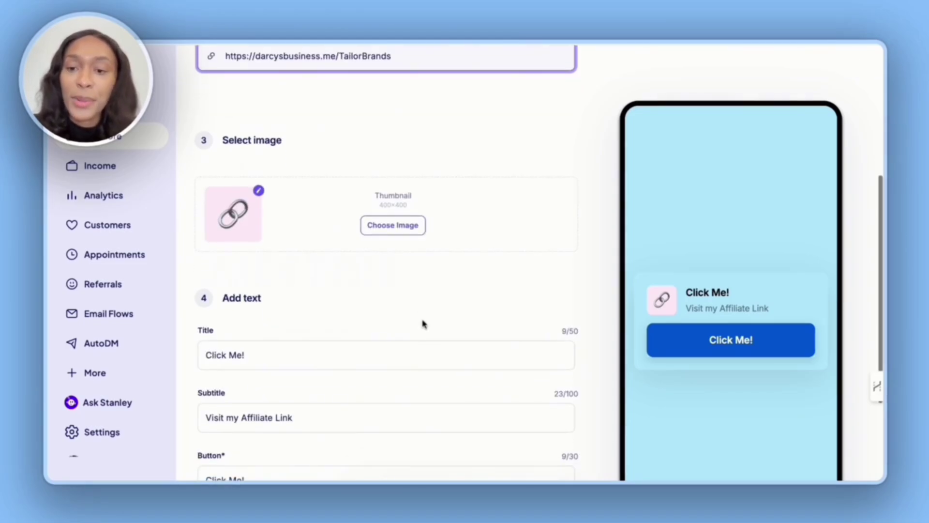
{"action": "scroll", "coordinate": [423, 321], "scroll_direction": "down", "scroll_amount": 1}
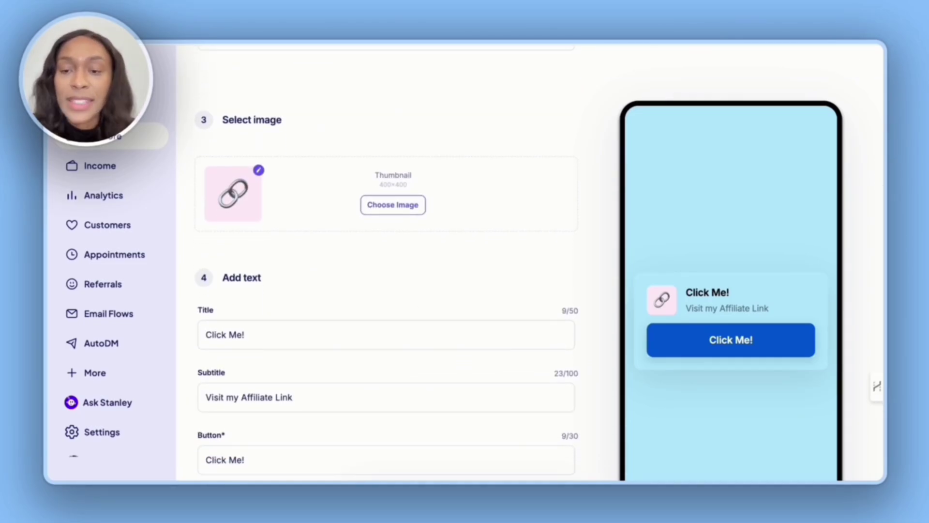
{"action": "scroll", "coordinate": [387, 291], "scroll_direction": "down", "scroll_amount": 2}
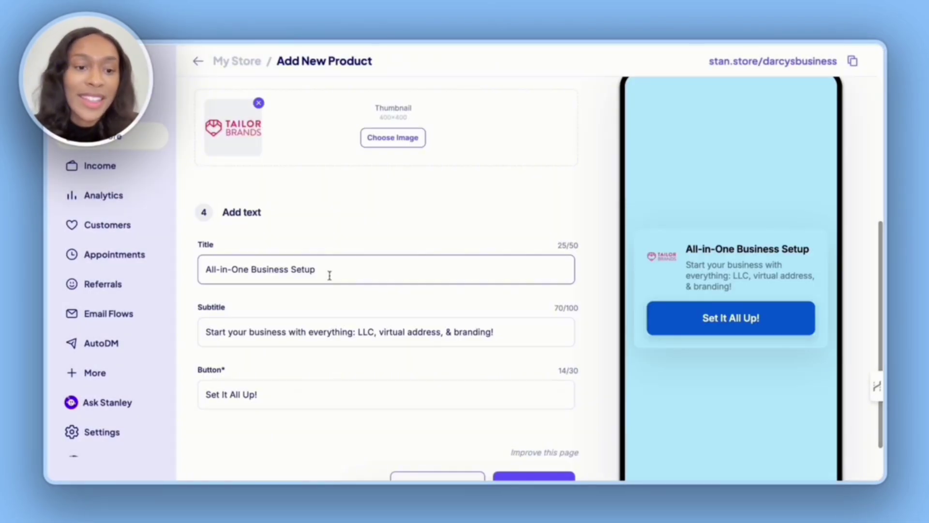
{"action": "scroll", "coordinate": [328, 271], "scroll_direction": "down", "scroll_amount": 2}
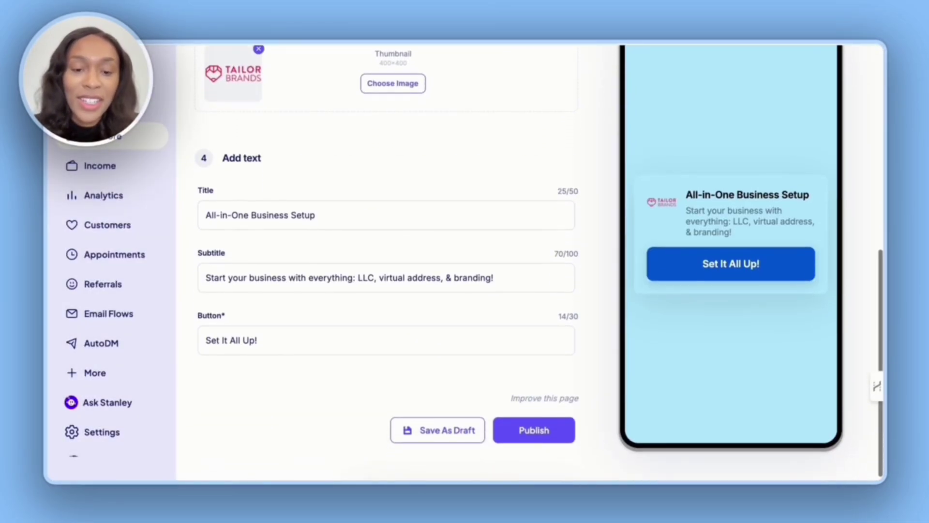
- Publish the affiliate link product and accept the cropped laptop photo as thumbnail
{"action": "left_click", "coordinate": [532, 457]}
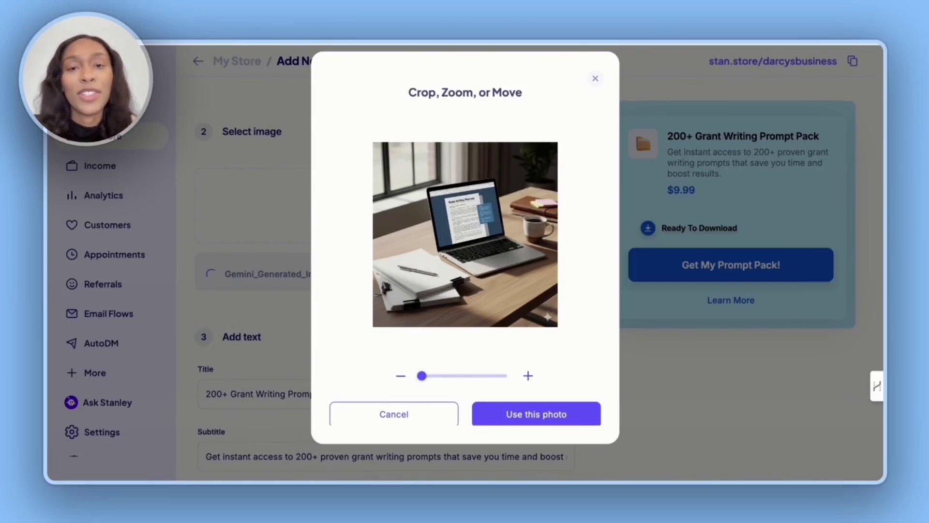
{"action": "left_click", "coordinate": [537, 414]}
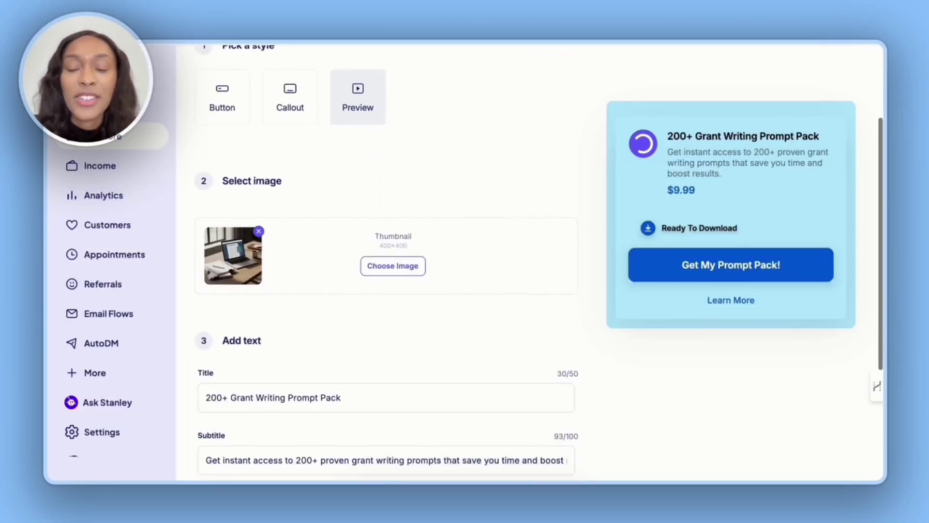
{"action": "scroll", "coordinate": [286, 108], "scroll_direction": "down", "scroll_amount": 3}
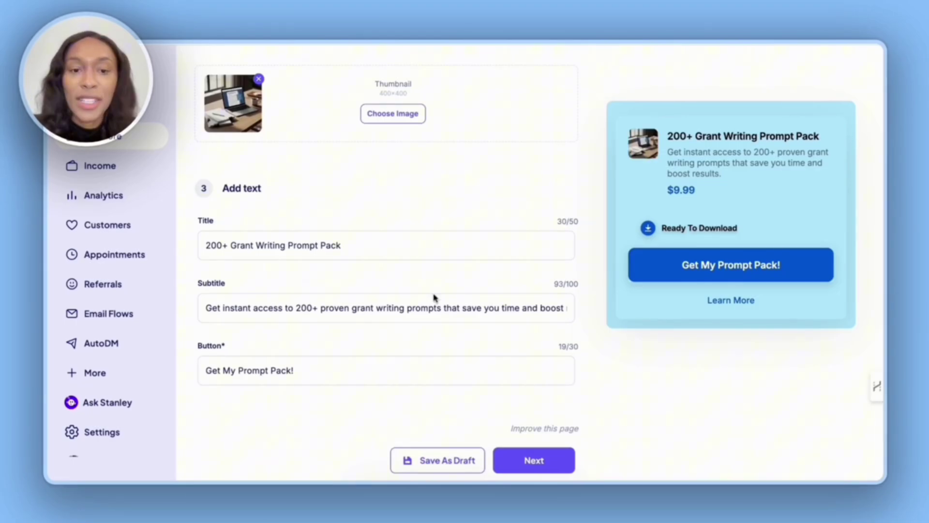
{"action": "scroll", "coordinate": [484, 387], "scroll_direction": "down", "scroll_amount": 1}
- On the checkout step, upload the PDF file for the 200+ Grant Writing Prompt Pack
{"action": "left_click", "coordinate": [534, 424]}
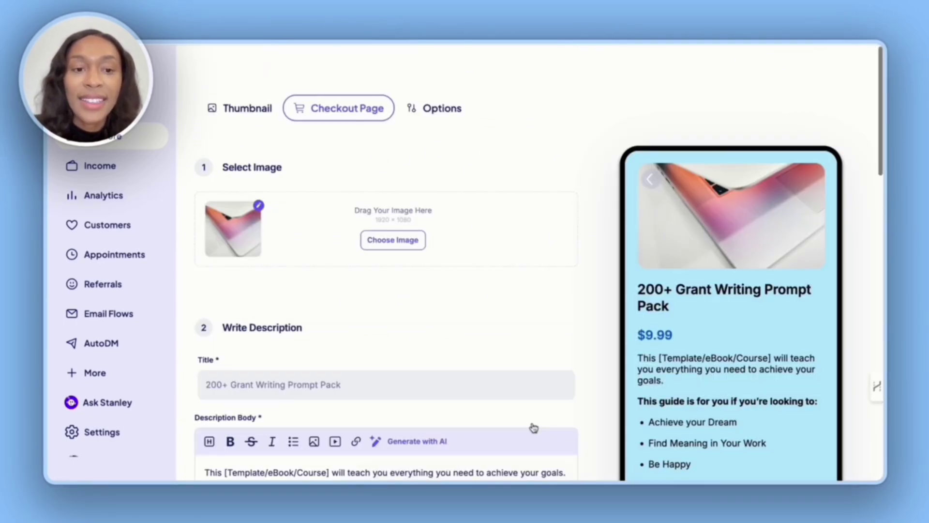
{"action": "scroll", "coordinate": [531, 427], "scroll_direction": "down", "scroll_amount": 5}
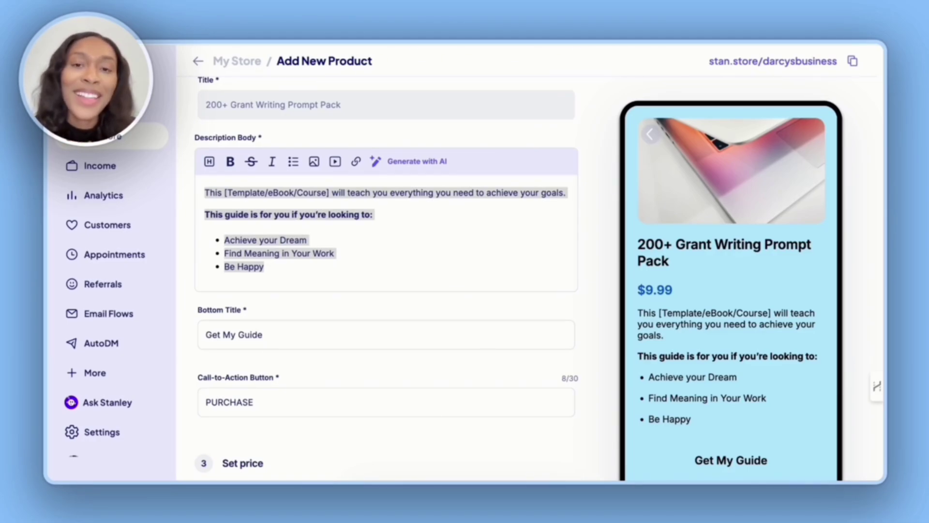
{"action": "scroll", "coordinate": [438, 295], "scroll_direction": "down", "scroll_amount": 10}
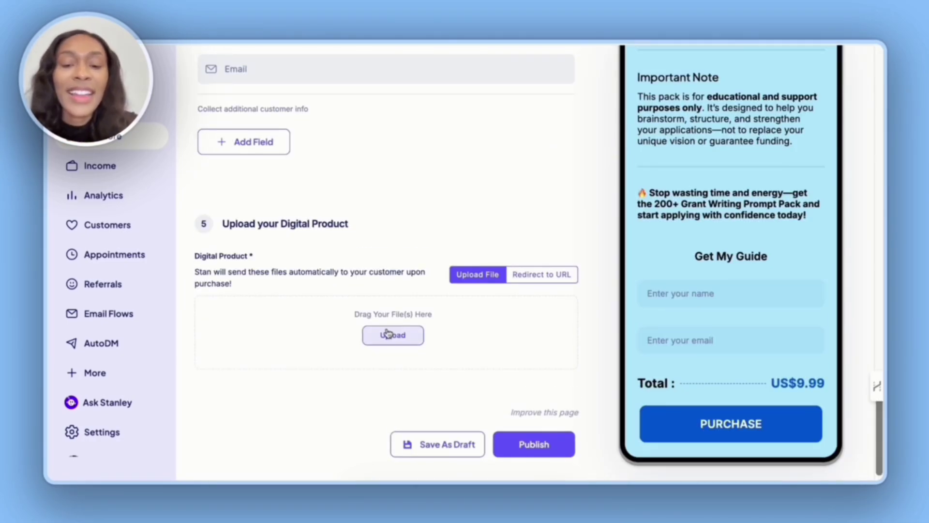
{"action": "left_click", "coordinate": [387, 334]}
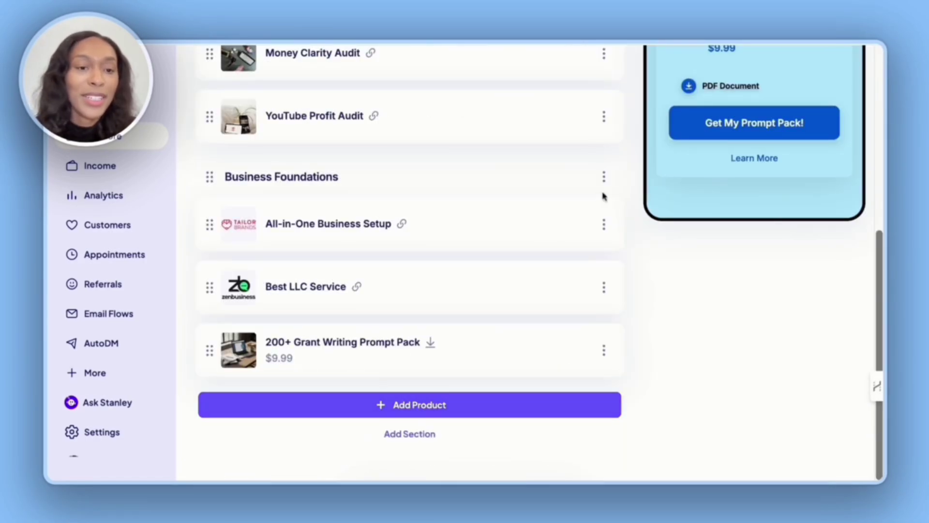
{"action": "scroll", "coordinate": [604, 199], "scroll_direction": "up", "scroll_amount": 4}
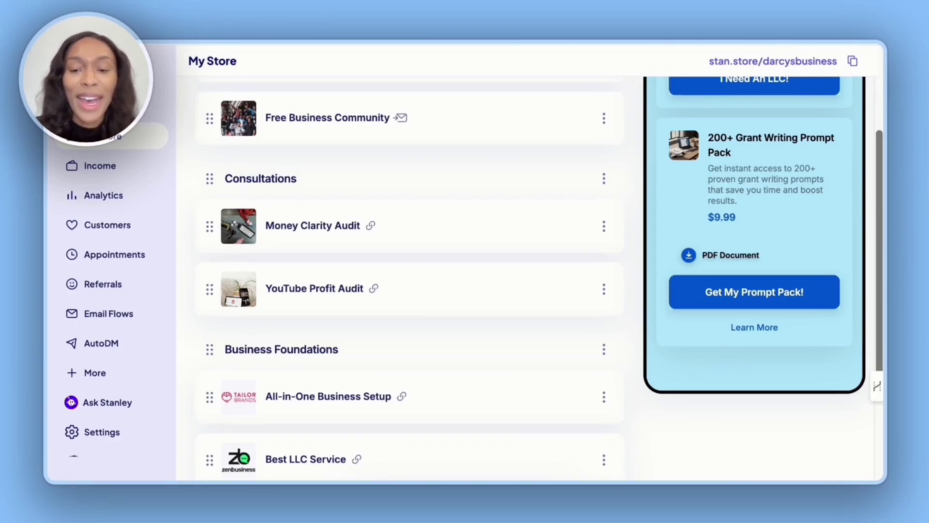
- Add a URL / Media product with the pasted course link and publish it as Ultimate Branding Course
{"action": "scroll", "coordinate": [474, 338], "scroll_direction": "down", "scroll_amount": 3}
{"action": "scroll", "coordinate": [475, 338], "scroll_direction": "up", "scroll_amount": 3}
{"action": "scroll", "coordinate": [553, 377], "scroll_direction": "down", "scroll_amount": 1}
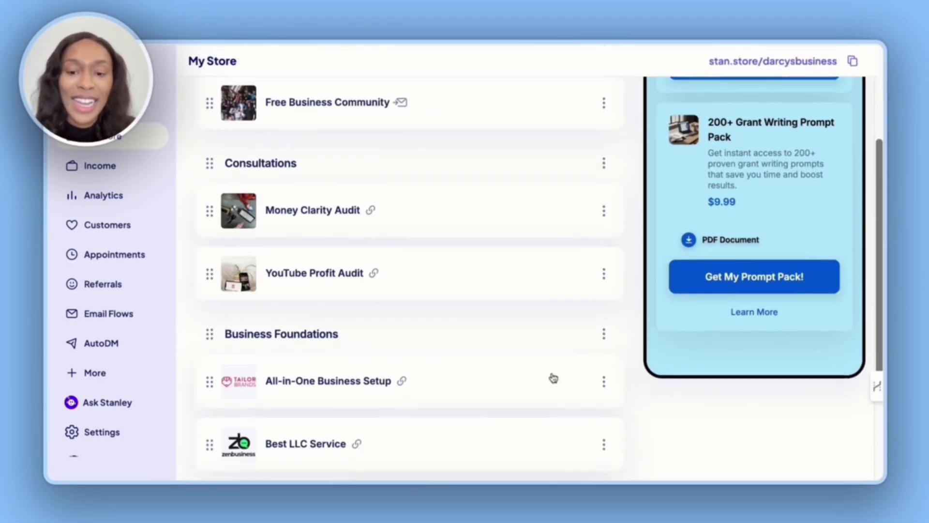
{"action": "scroll", "coordinate": [553, 378], "scroll_direction": "down", "scroll_amount": 4}
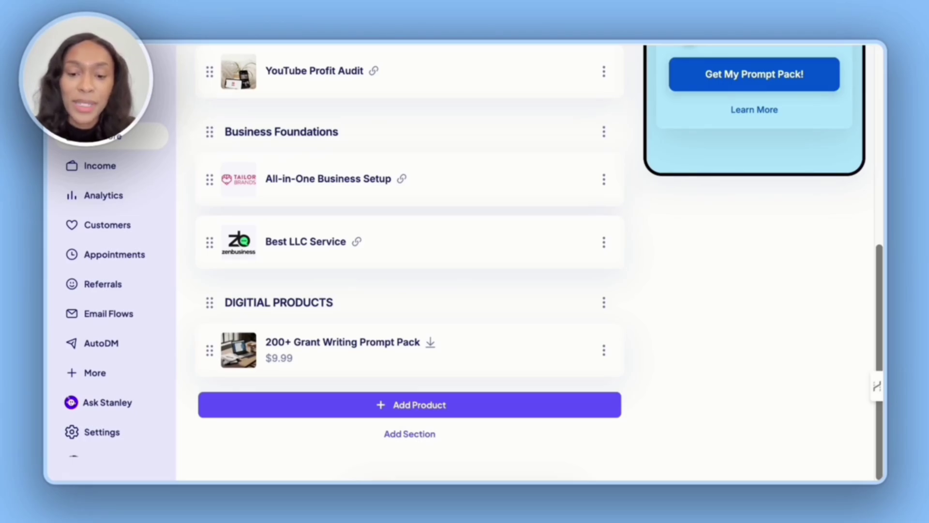
{"action": "left_click", "coordinate": [323, 404]}
{"action": "scroll", "coordinate": [324, 397], "scroll_direction": "down", "scroll_amount": 3}
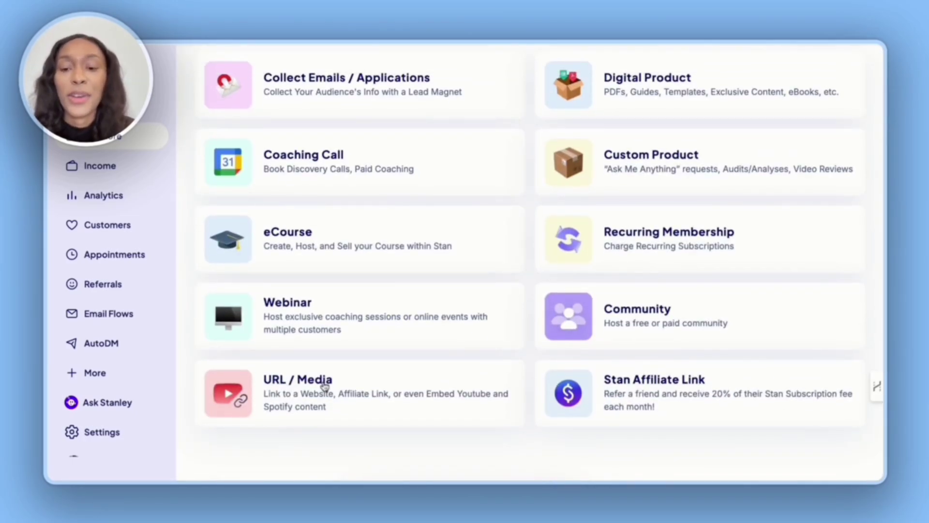
{"action": "left_click", "coordinate": [325, 386]}
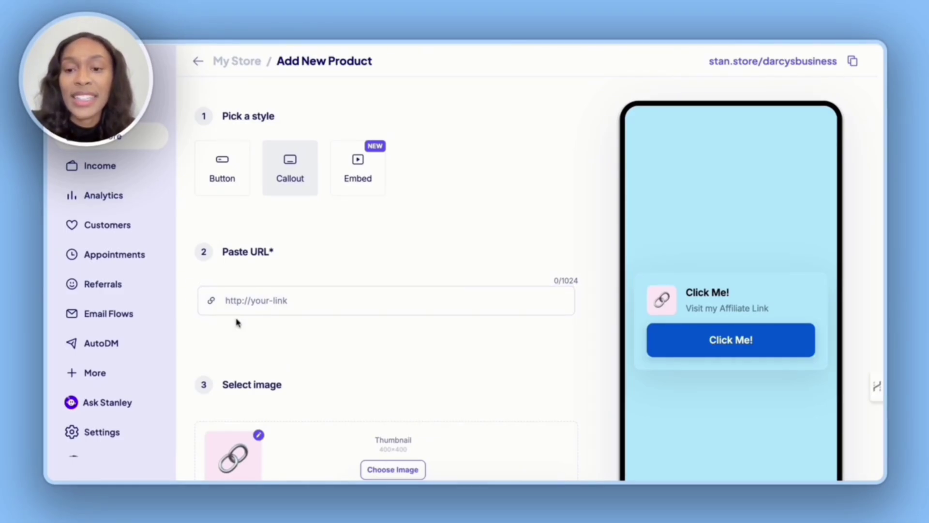
{"action": "left_click", "coordinate": [228, 300]}
{"action": "key", "text": "ctrl+v"}
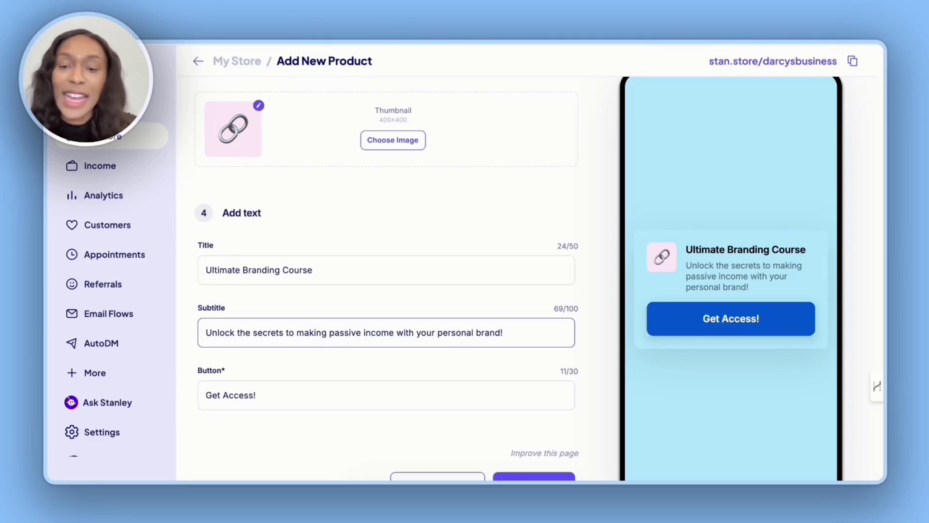
{"action": "left_click", "coordinate": [209, 112]}
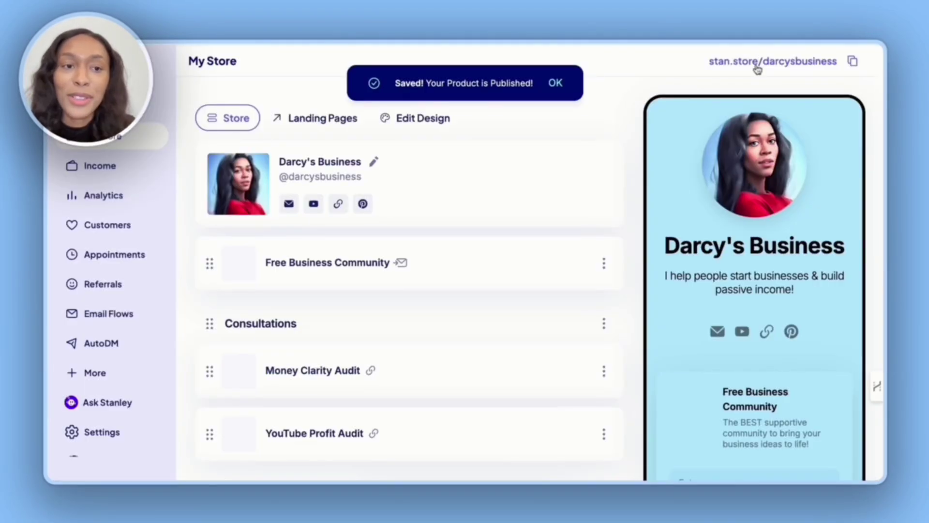
- View the live stan.store/darcysbusiness storefront and scroll through its sections
{"action": "left_click", "coordinate": [757, 63]}
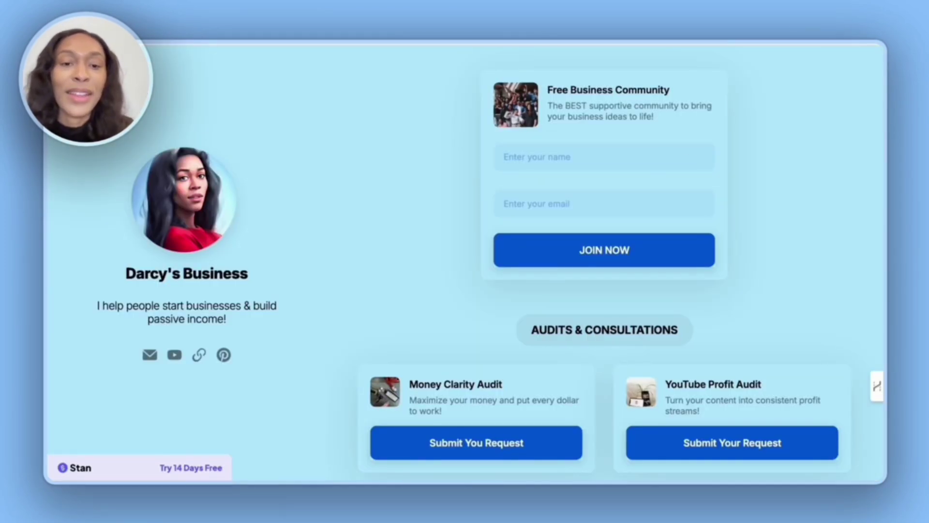
{"action": "scroll", "coordinate": [652, 112], "scroll_direction": "down", "scroll_amount": 5}
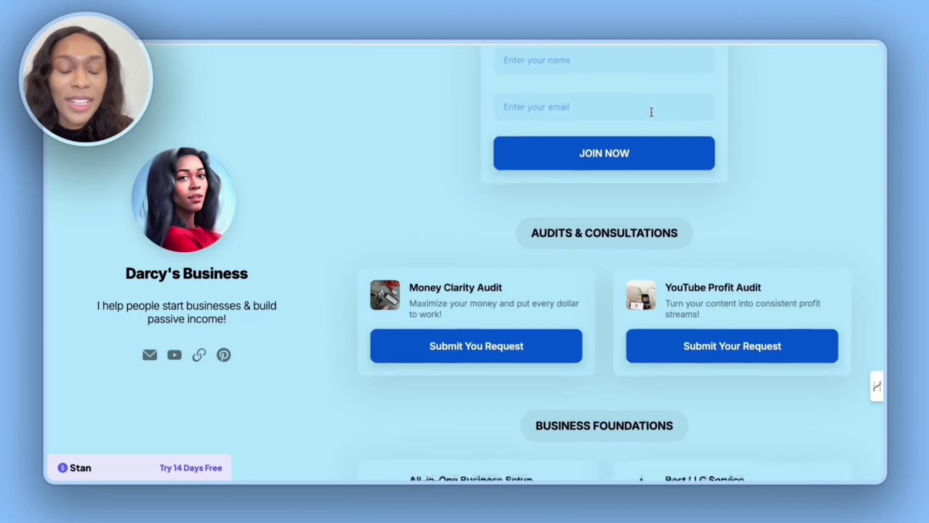
{"action": "scroll", "coordinate": [654, 99], "scroll_direction": "down", "scroll_amount": 6}
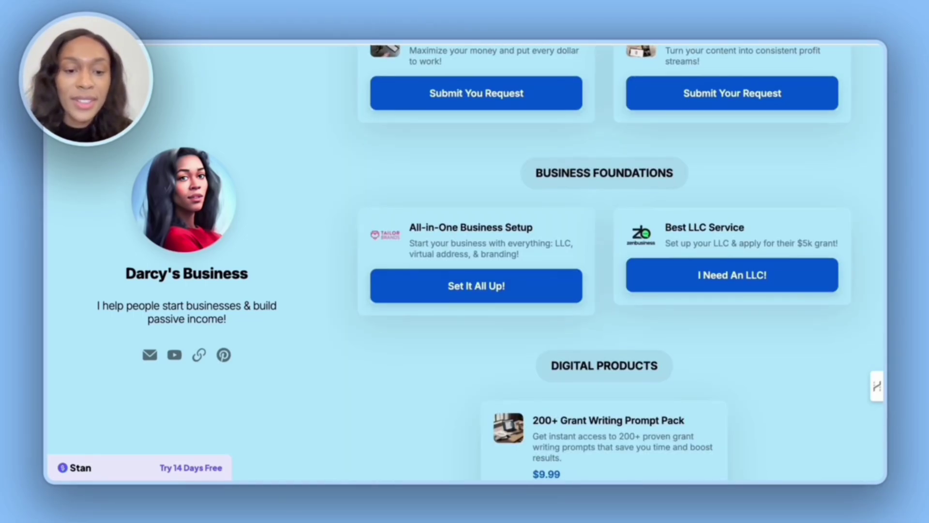
{"action": "scroll", "coordinate": [603, 260], "scroll_direction": "down", "scroll_amount": 5}
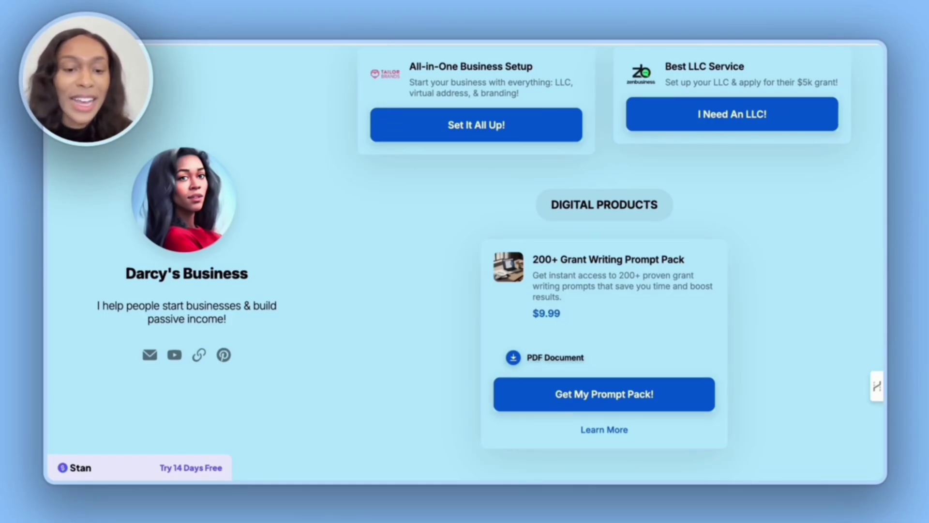
{"action": "scroll", "coordinate": [605, 262], "scroll_direction": "down", "scroll_amount": 9}
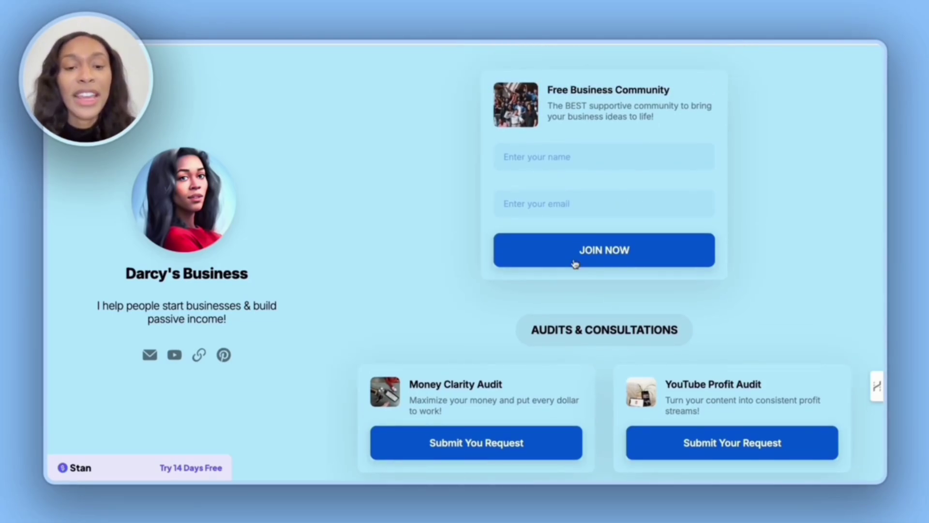
{"action": "left_click", "coordinate": [559, 260]}
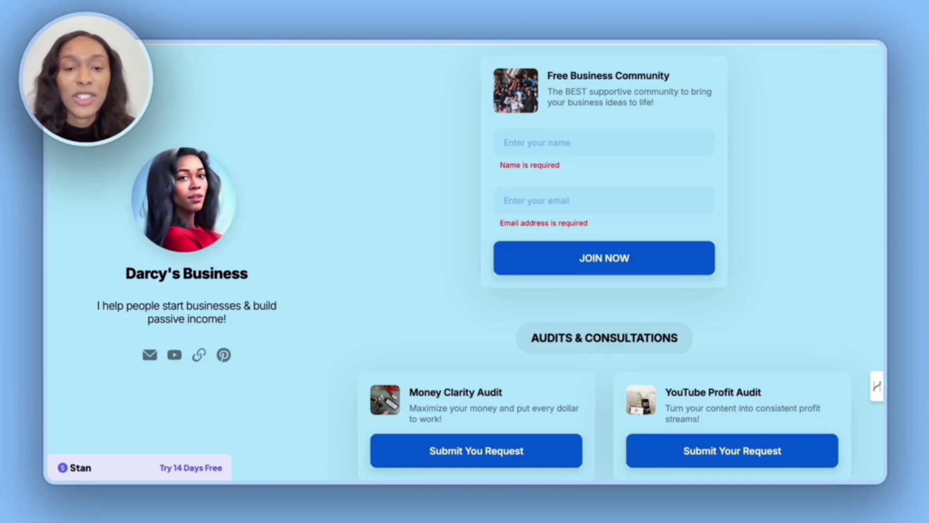
{"action": "scroll", "coordinate": [605, 256], "scroll_direction": "down", "scroll_amount": 4}
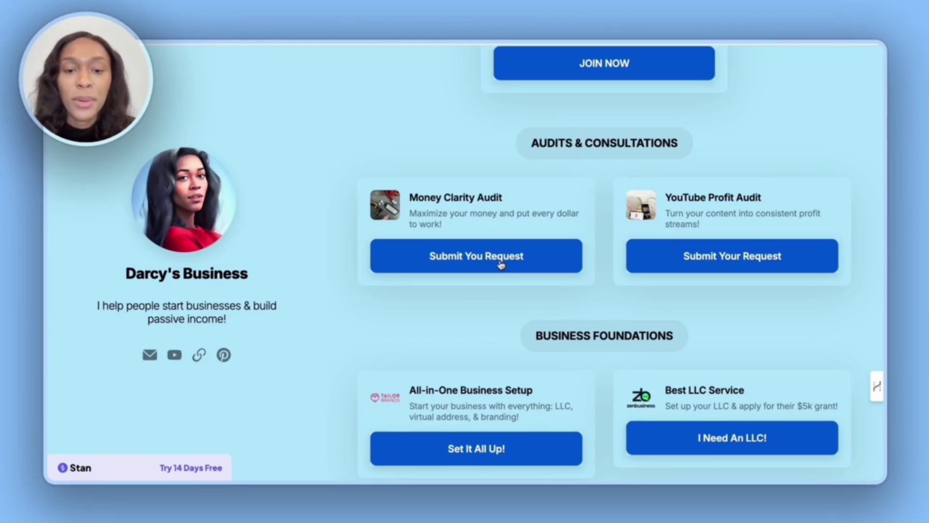
{"action": "left_click", "coordinate": [501, 264]}
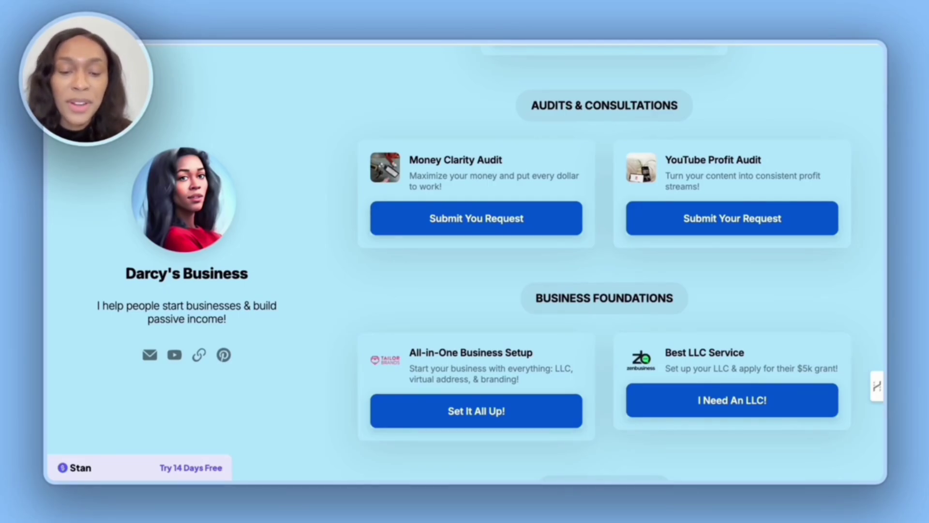
{"action": "scroll", "coordinate": [458, 415], "scroll_direction": "down", "scroll_amount": 1}
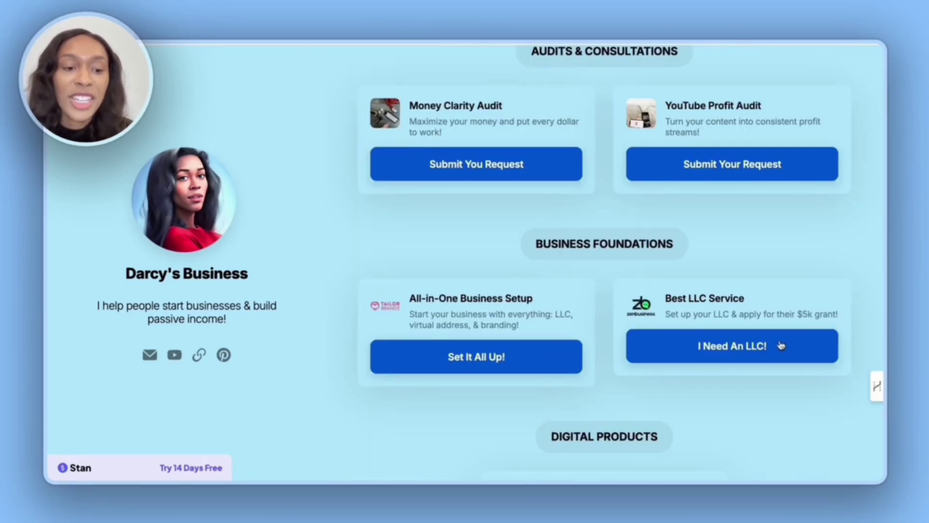
{"action": "left_click", "coordinate": [748, 345]}
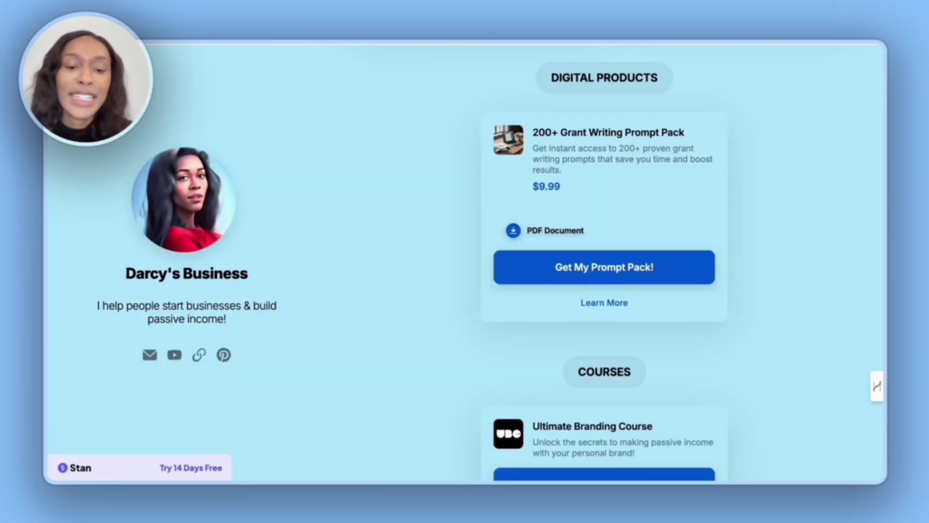
{"action": "left_click", "coordinate": [611, 301]}
{"action": "scroll", "coordinate": [575, 329], "scroll_direction": "down", "scroll_amount": 1}
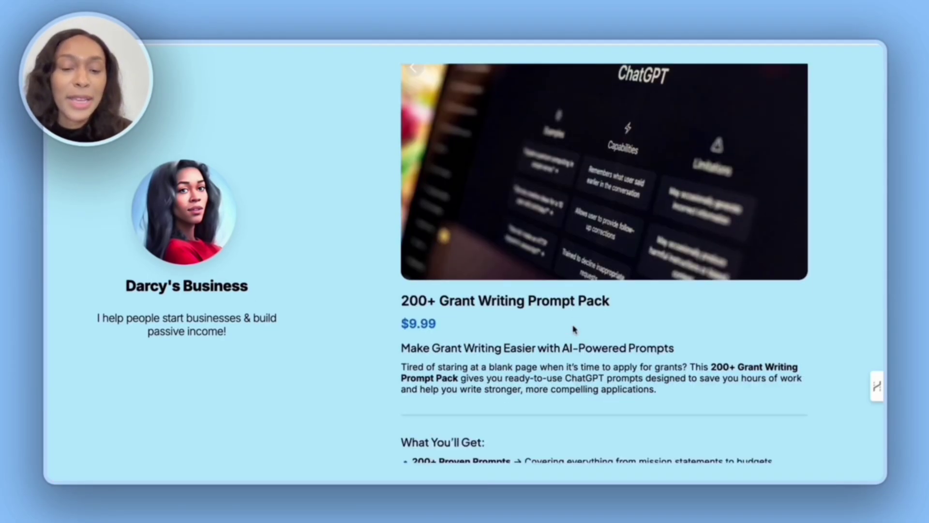
{"action": "scroll", "coordinate": [574, 329], "scroll_direction": "down", "scroll_amount": 3}
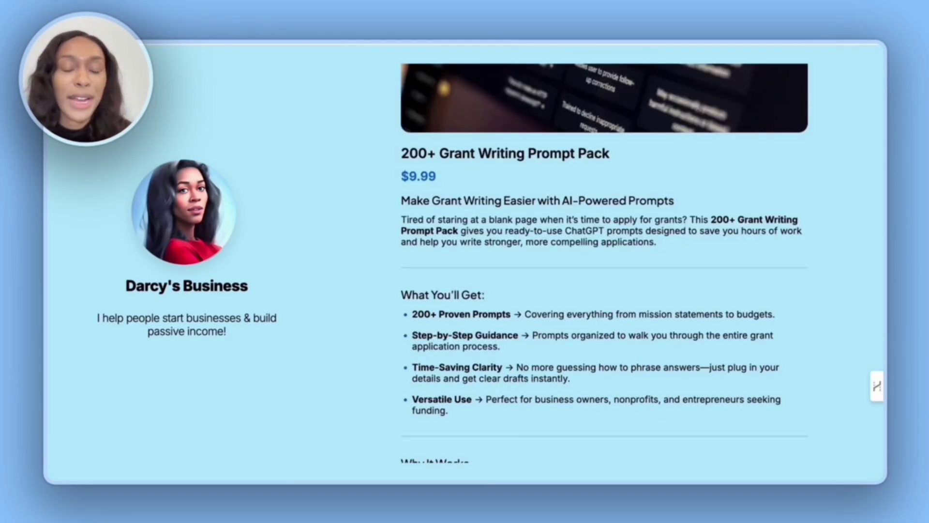
{"action": "scroll", "coordinate": [604, 262], "scroll_direction": "down", "scroll_amount": 10}
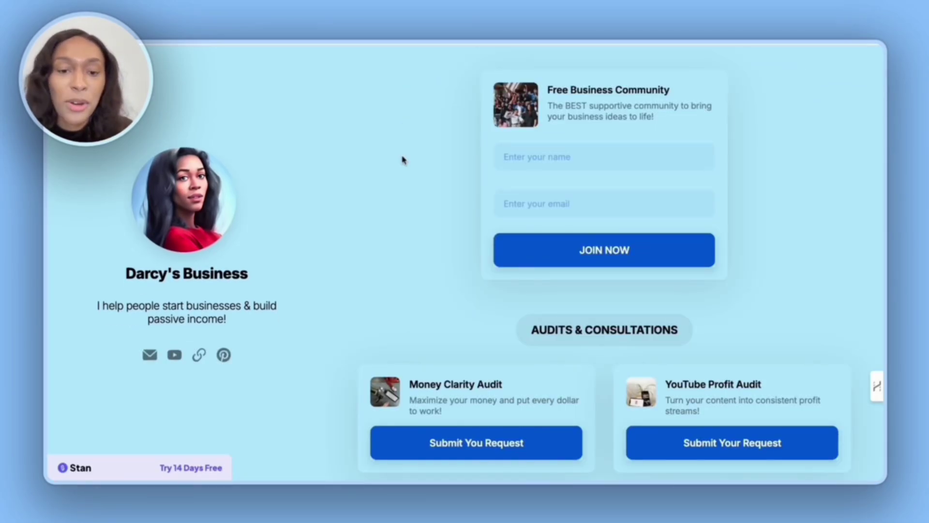
- Open the Ultimate Branding Course sales page from the live store and review it
{"action": "scroll", "coordinate": [459, 203], "scroll_direction": "down", "scroll_amount": 10}
{"action": "left_click", "coordinate": [604, 318]}
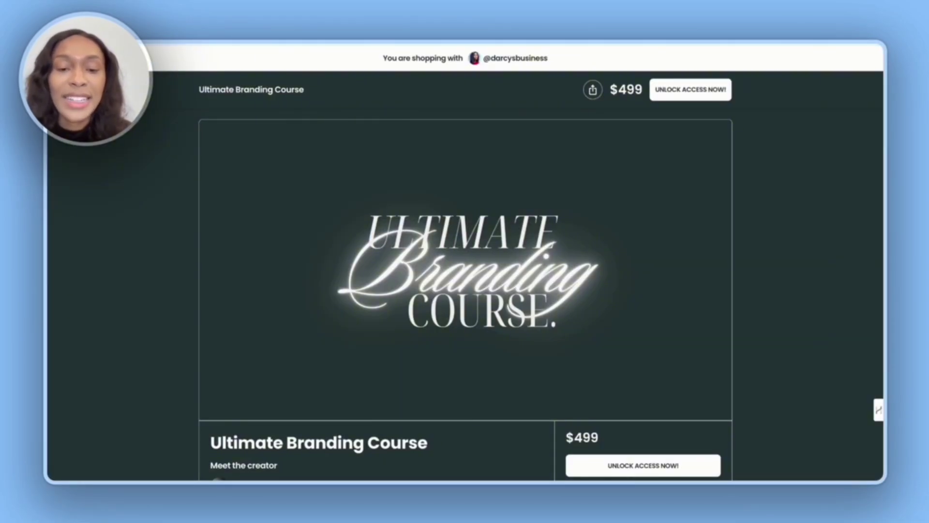
{"action": "scroll", "coordinate": [465, 291], "scroll_direction": "down", "scroll_amount": 6}
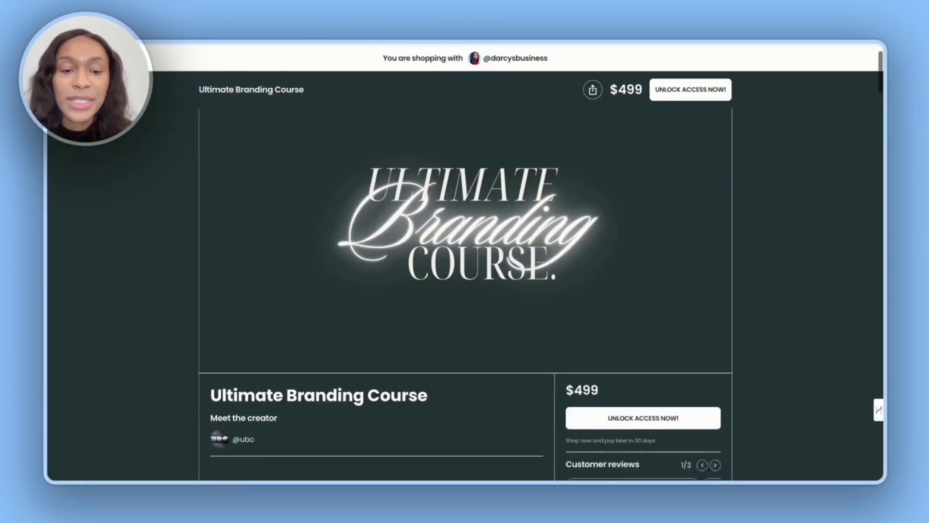
{"action": "scroll", "coordinate": [464, 290], "scroll_direction": "up", "scroll_amount": 3}
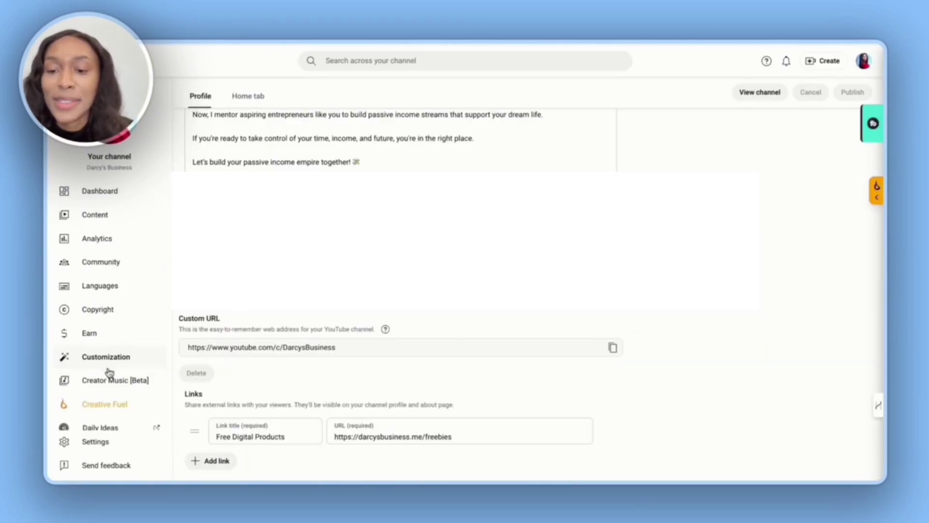
- Add a 'Work With Me' channel link to stan.store/darcysbusiness and publish the profile
{"action": "scroll", "coordinate": [203, 351], "scroll_direction": "down", "scroll_amount": 2}
{"action": "scroll", "coordinate": [203, 352], "scroll_direction": "down", "scroll_amount": 1}
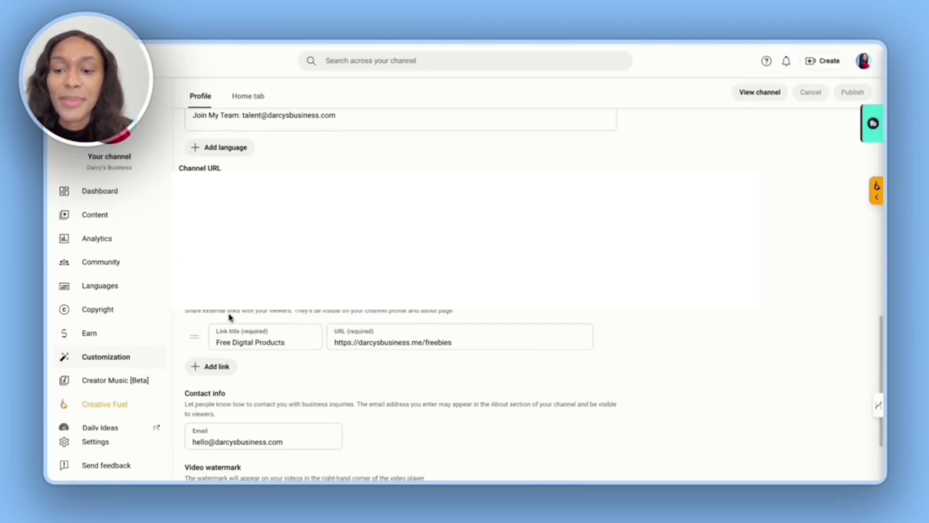
{"action": "left_click", "coordinate": [208, 367]}
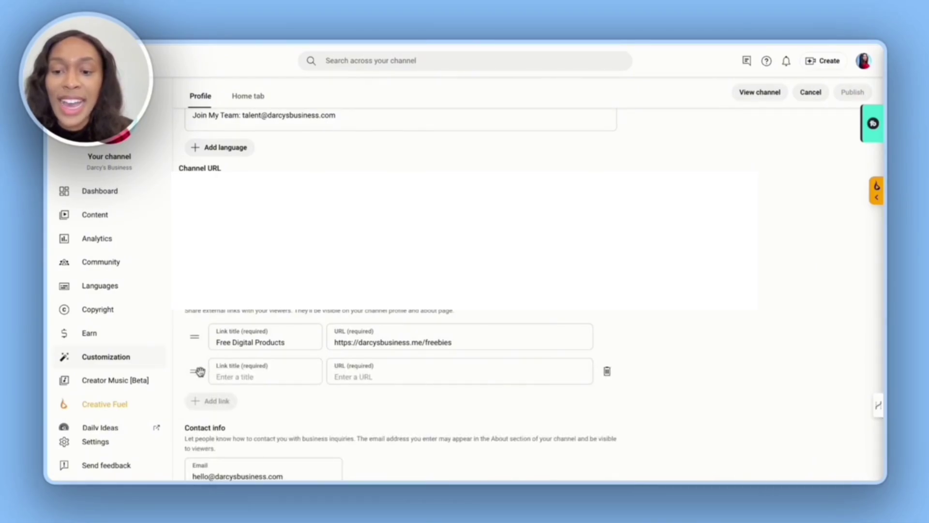
{"action": "left_click", "coordinate": [231, 377]}
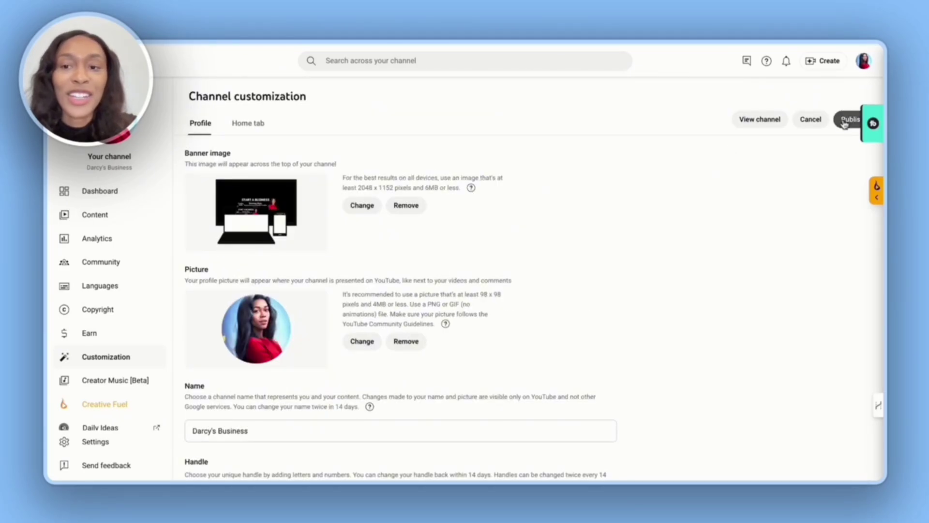
{"action": "left_click", "coordinate": [844, 124]}
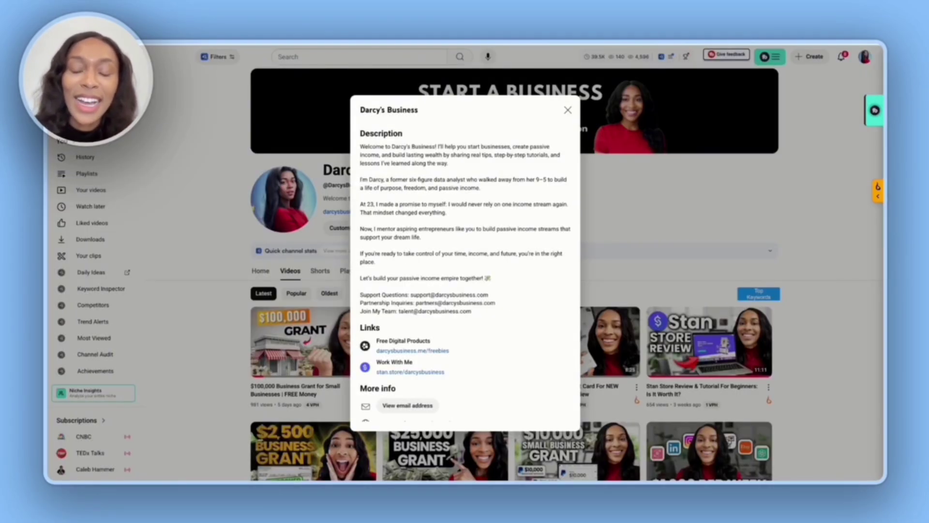